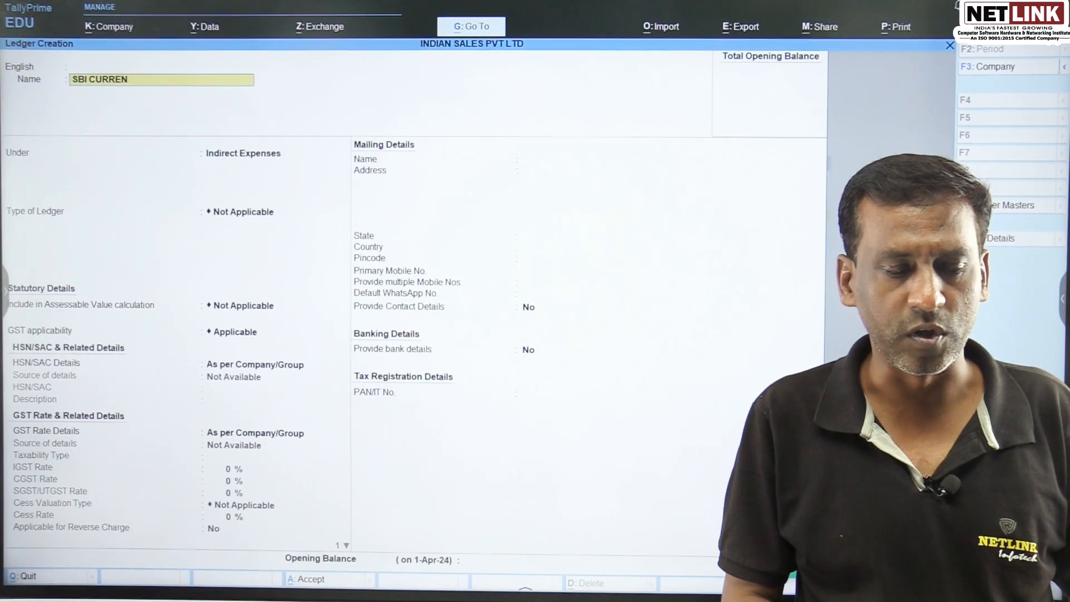
Step: Create the ledger SBI CURRENT A/C under Bank Accounts with its account number, IFS code UTI535 and branch ANAND NAGAR, and close master creation
key("Return")
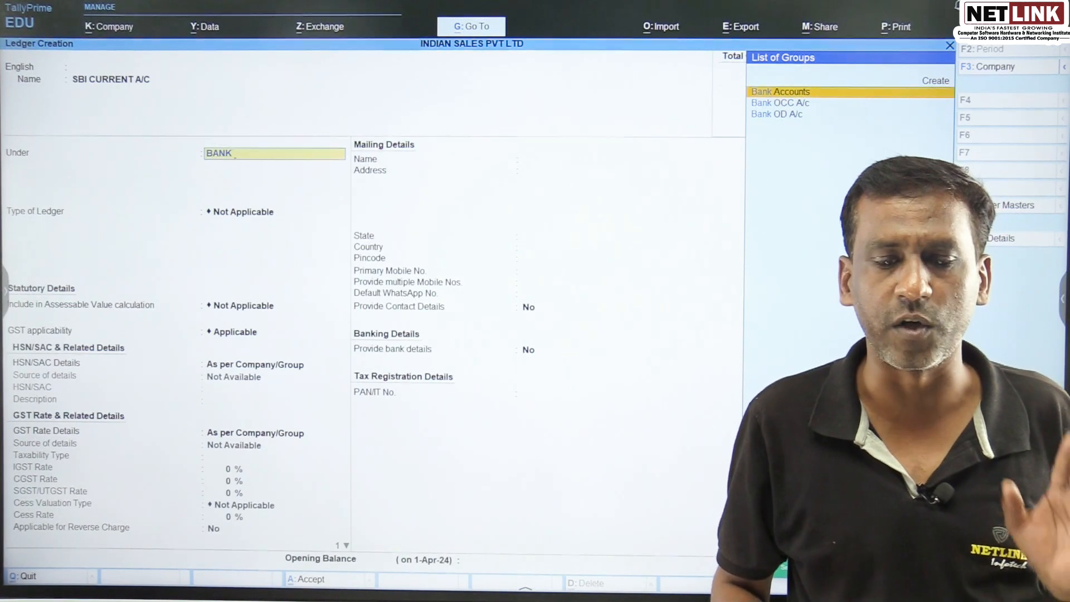
key("Return")
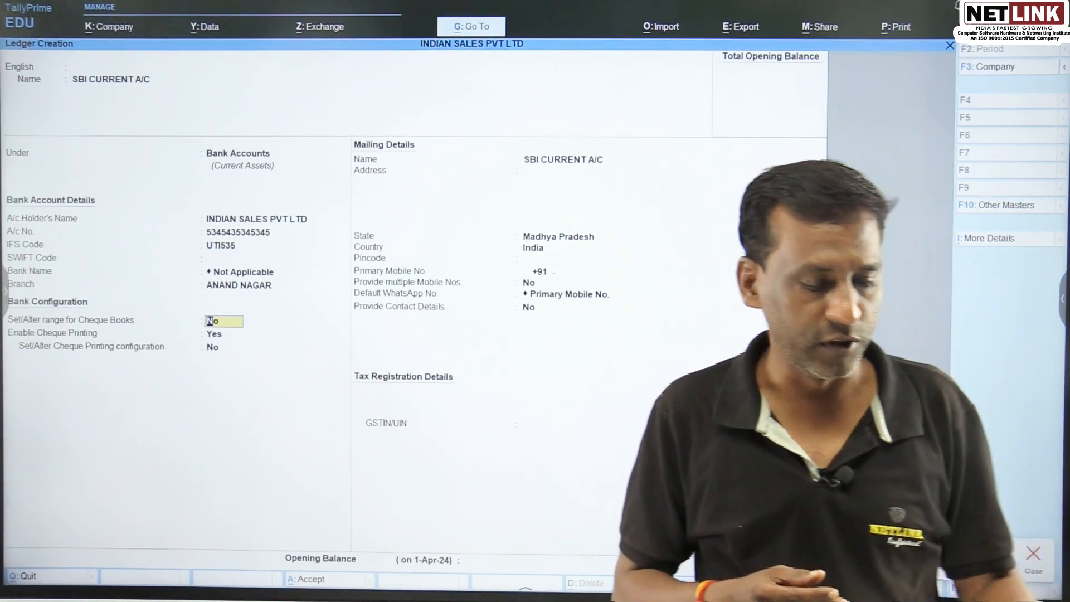
key("ctrl+a")
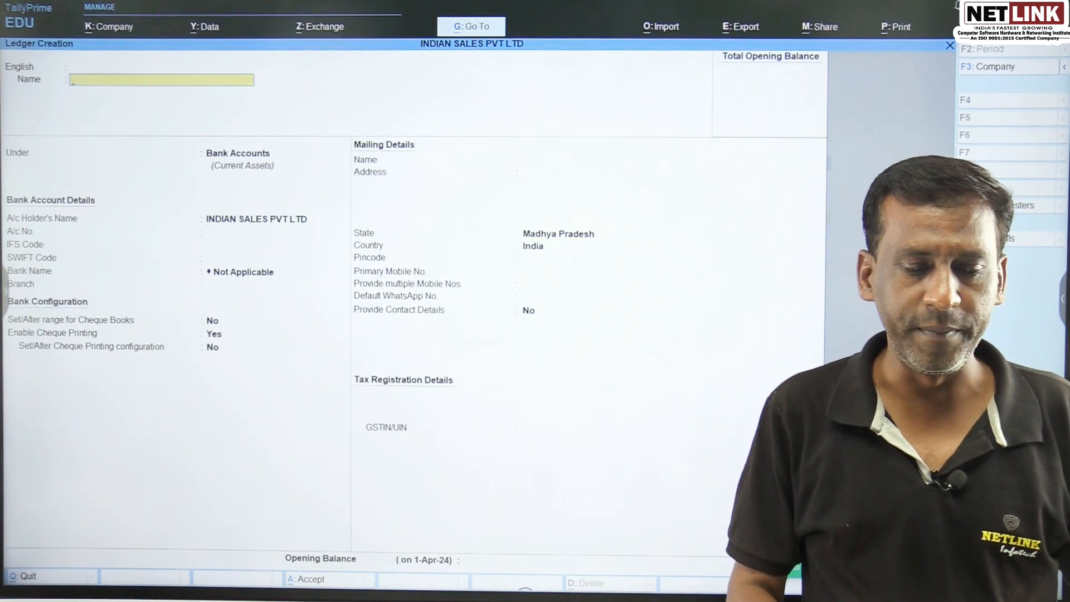
key("Escape")
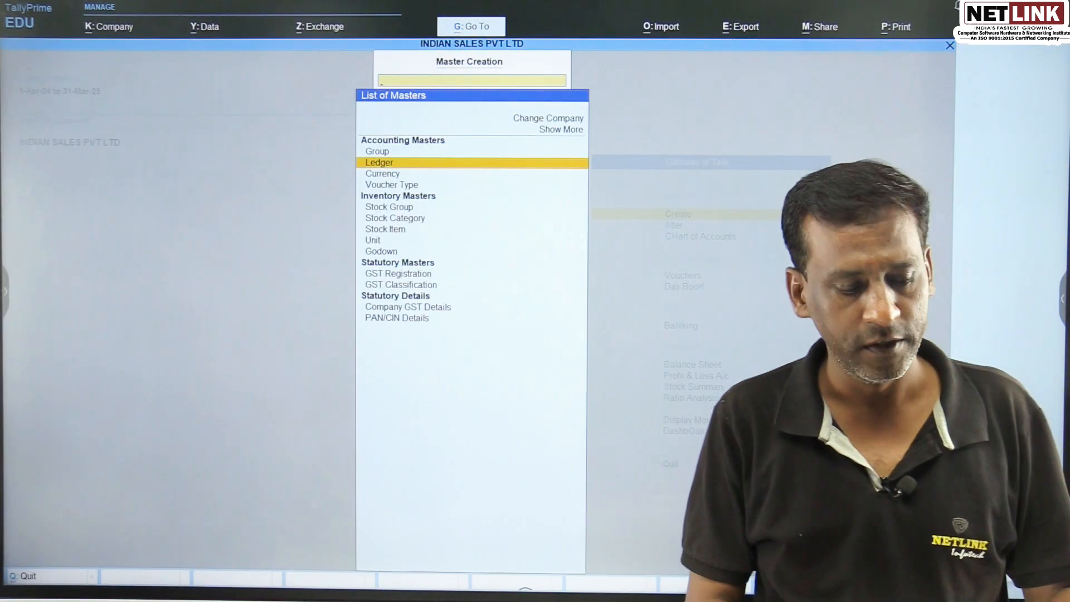
key("Escape")
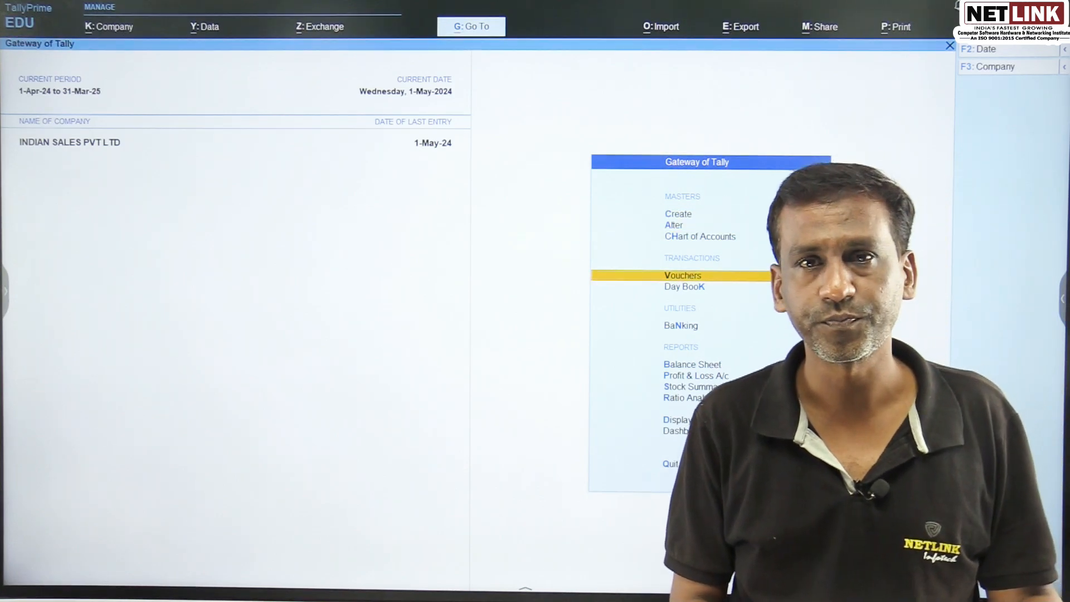
Step: Start a contra voucher that credits Cash with 100000 and debits SBI CURRENT A/C with the same amount
key("Return")
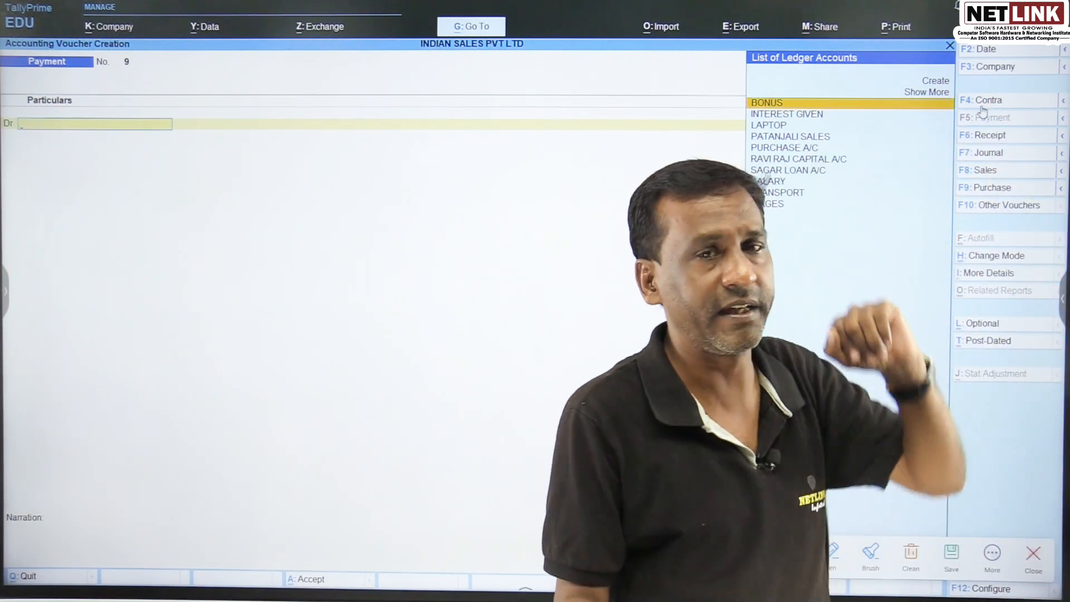
key("F4")
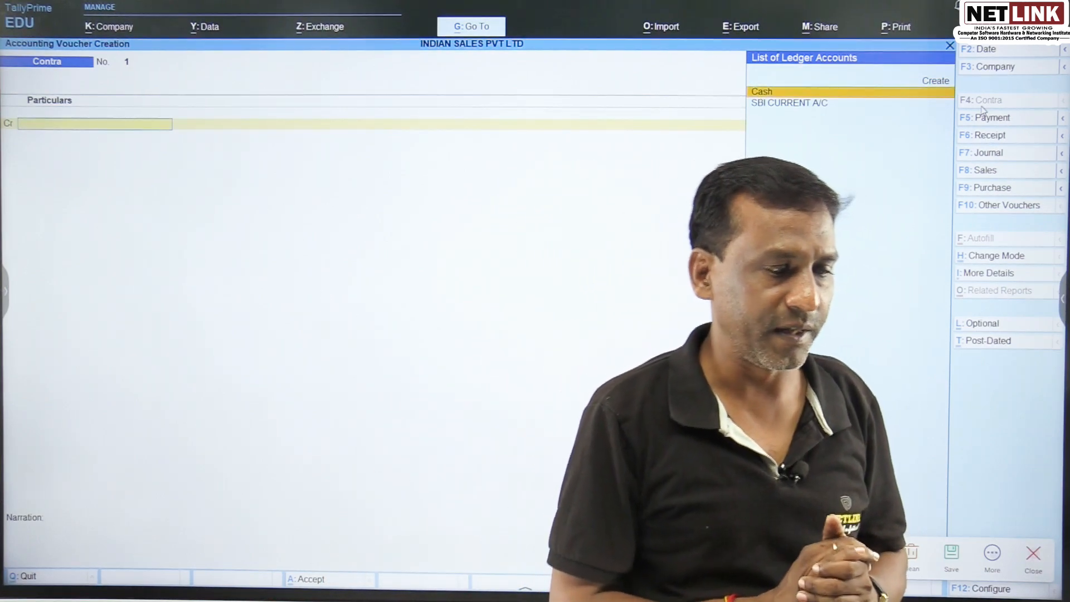
type("CA")
key("Return")
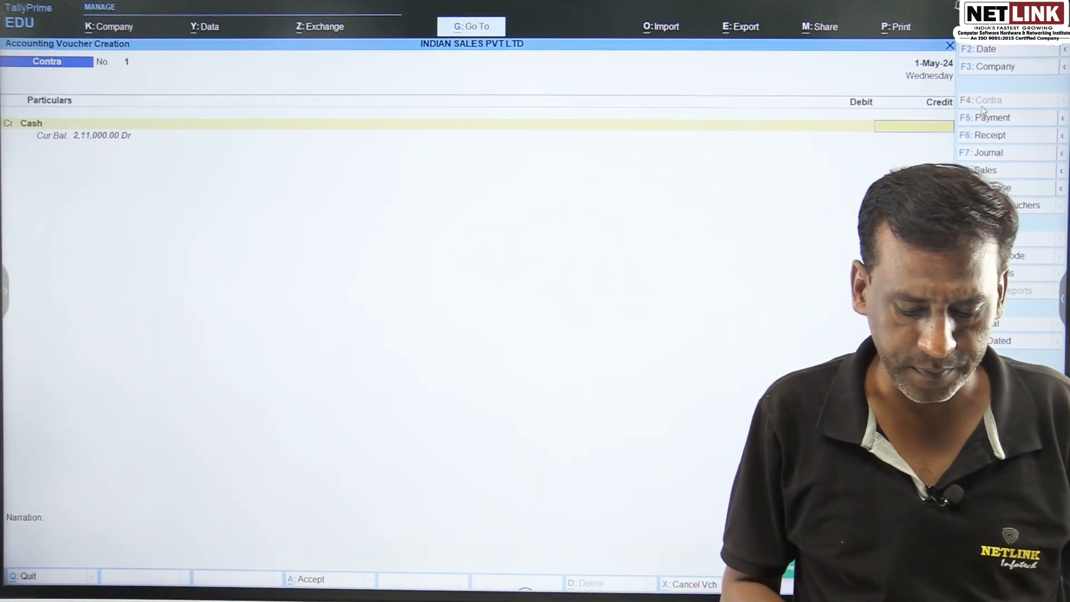
type("100000")
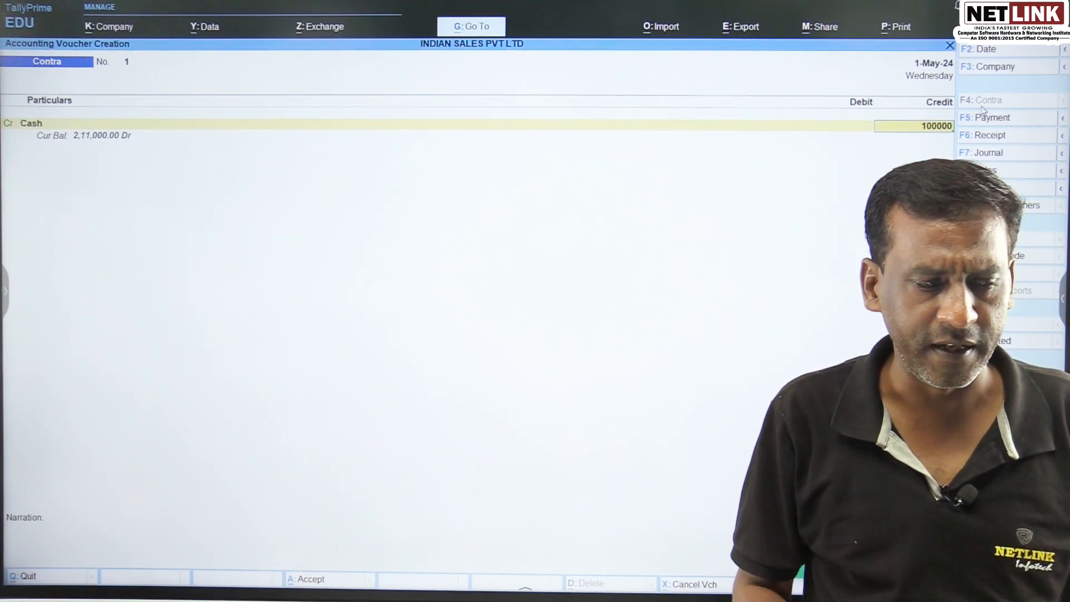
key("Return")
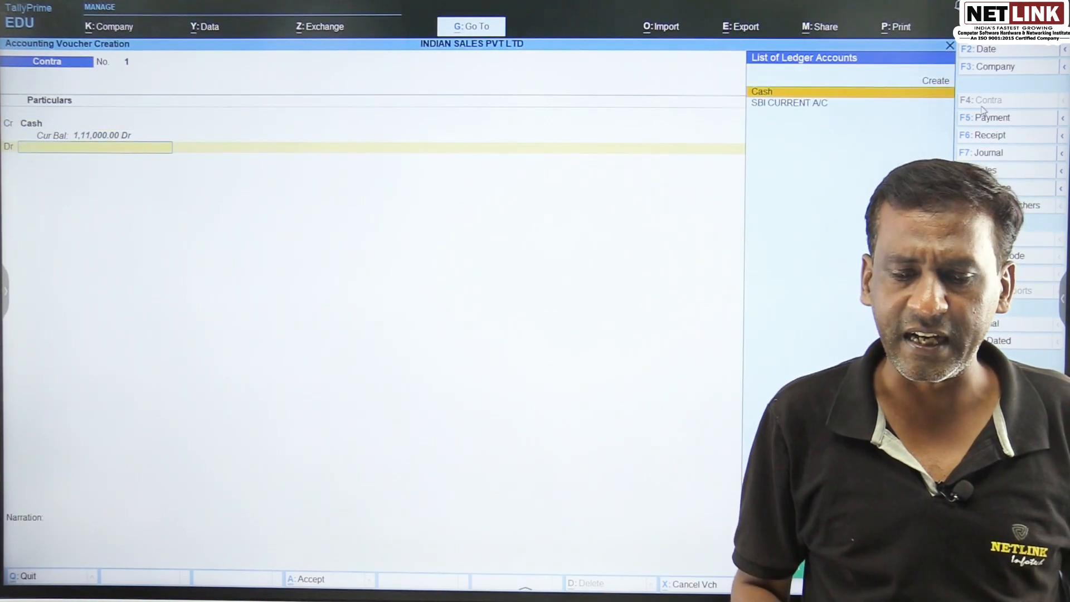
key("Down")
key("Return")
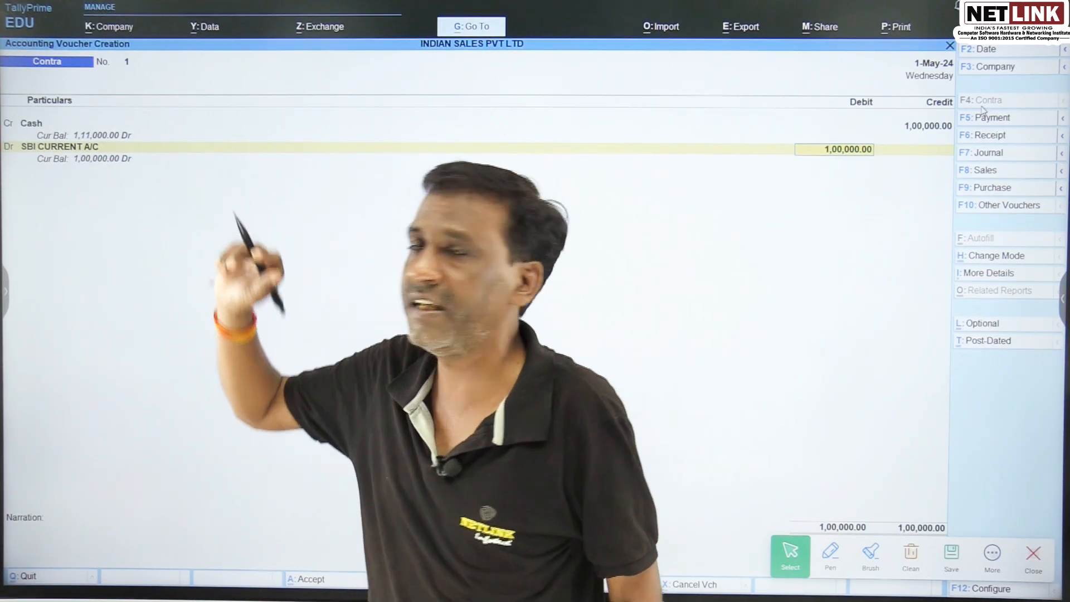
key("Return")
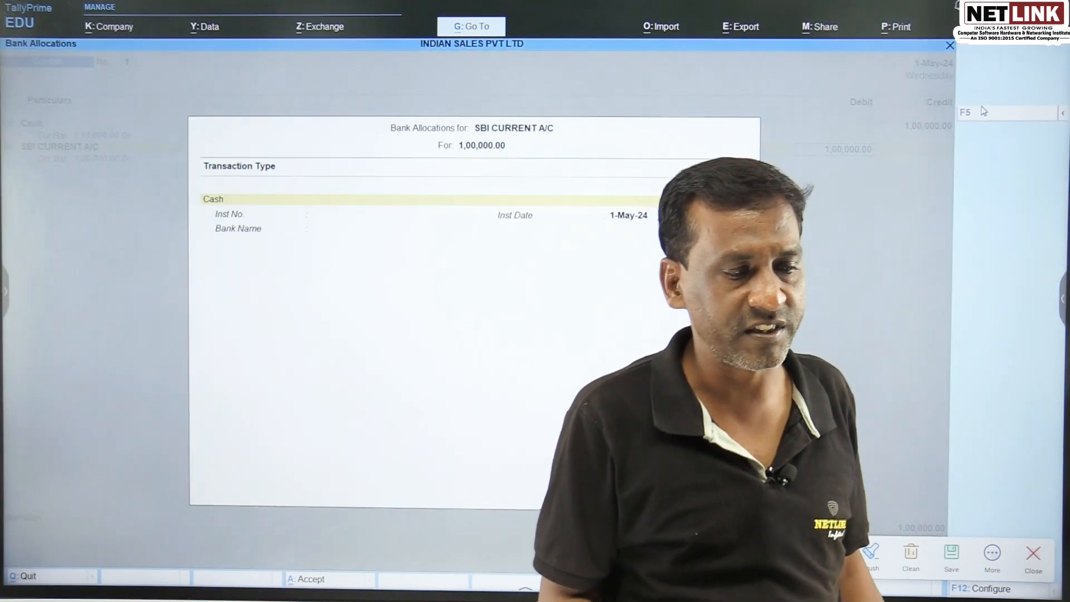
Step: Allocate the cash deposit as 200 notes of the 500 denomination and save the contra voucher without a narration
key("Return")
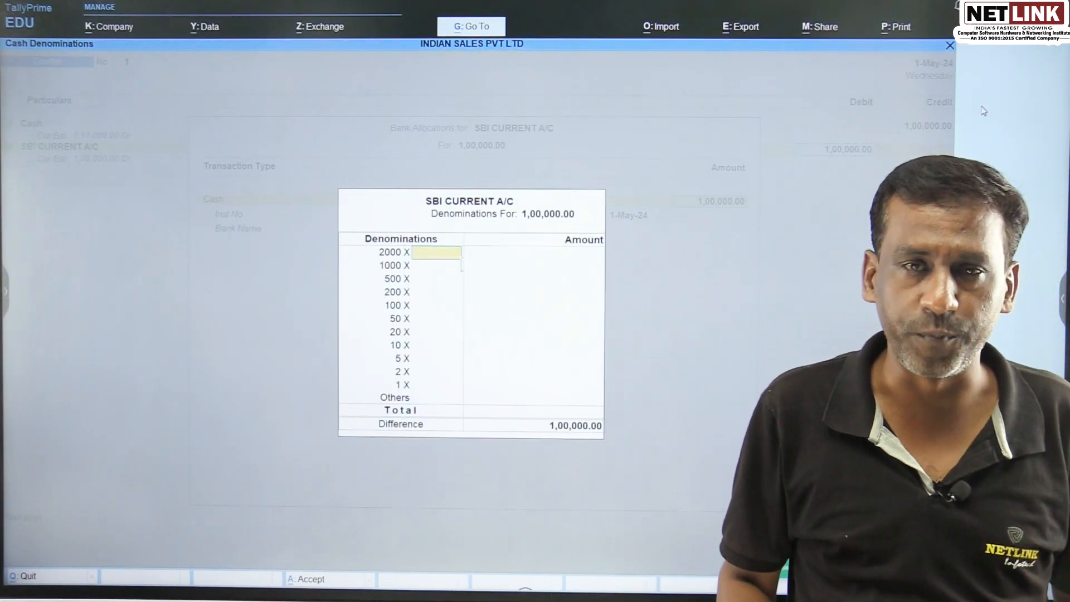
key("Return")
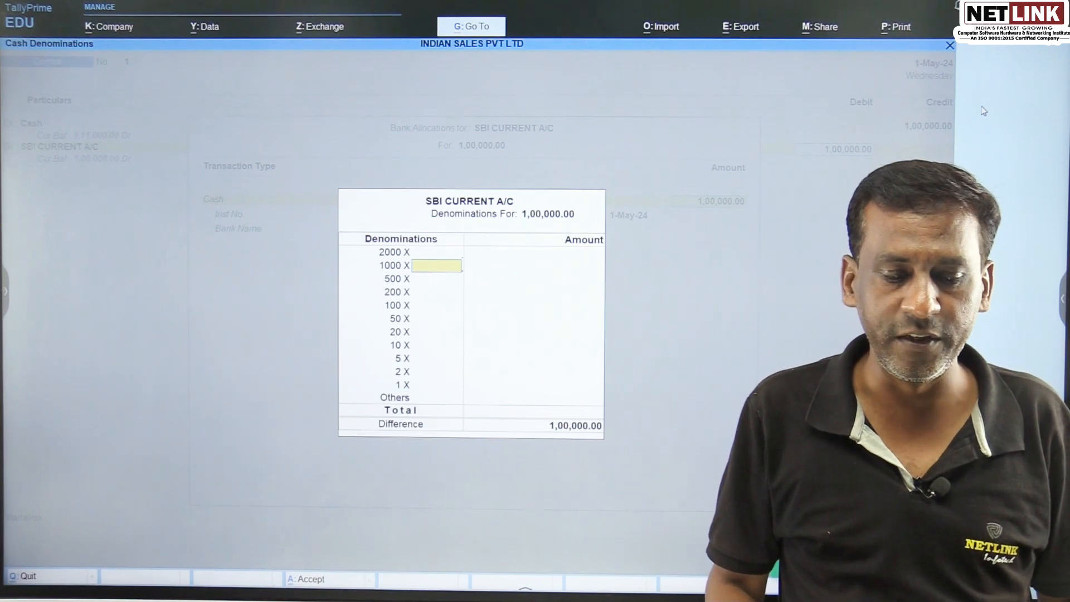
key("Return")
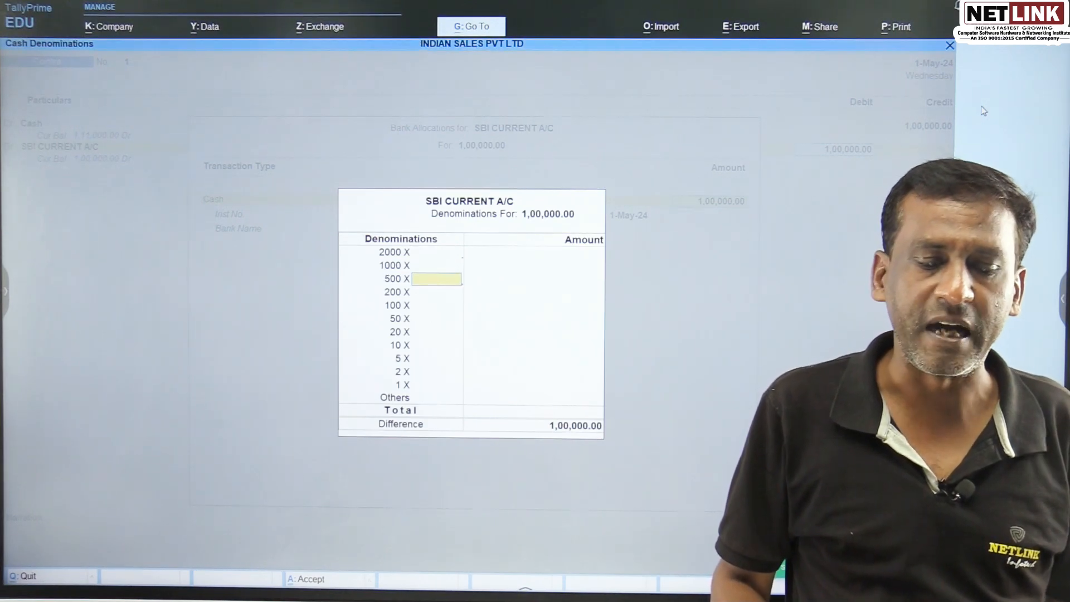
type("200")
key("Return")
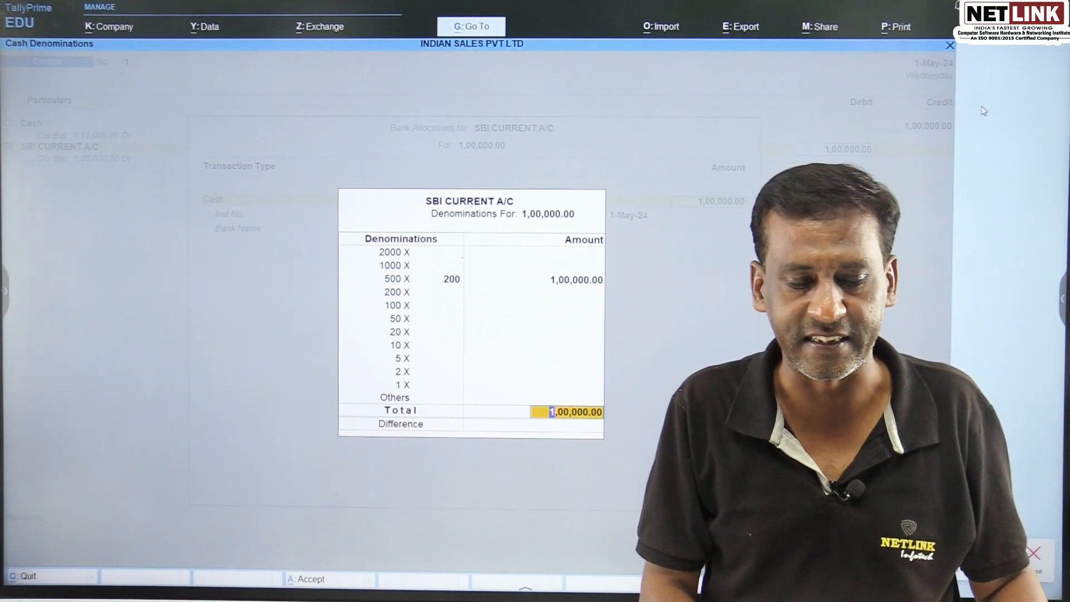
key("Return")
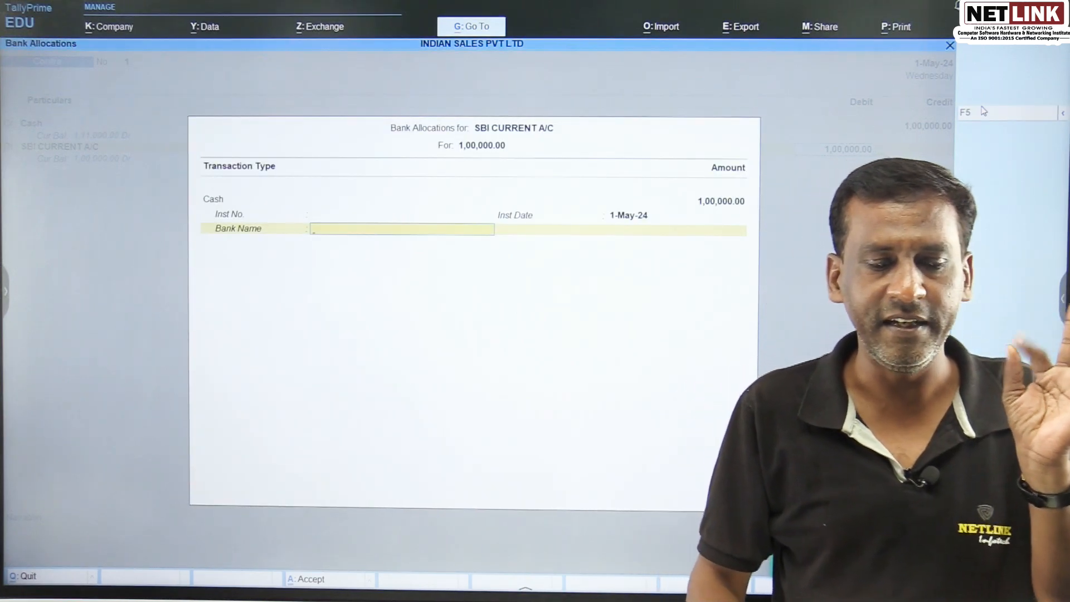
key("Return")
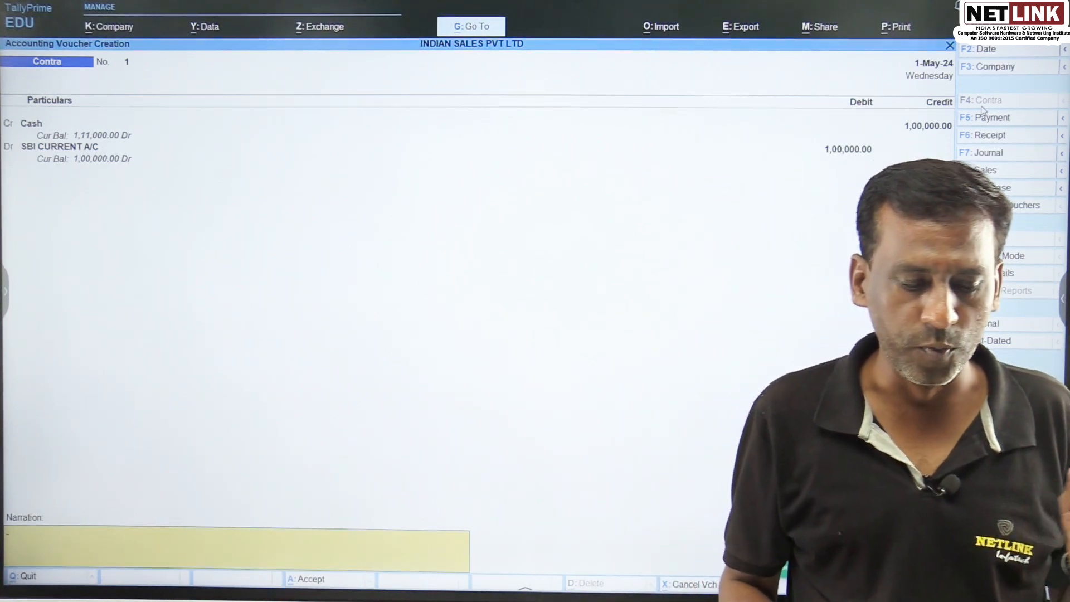
key("Return")
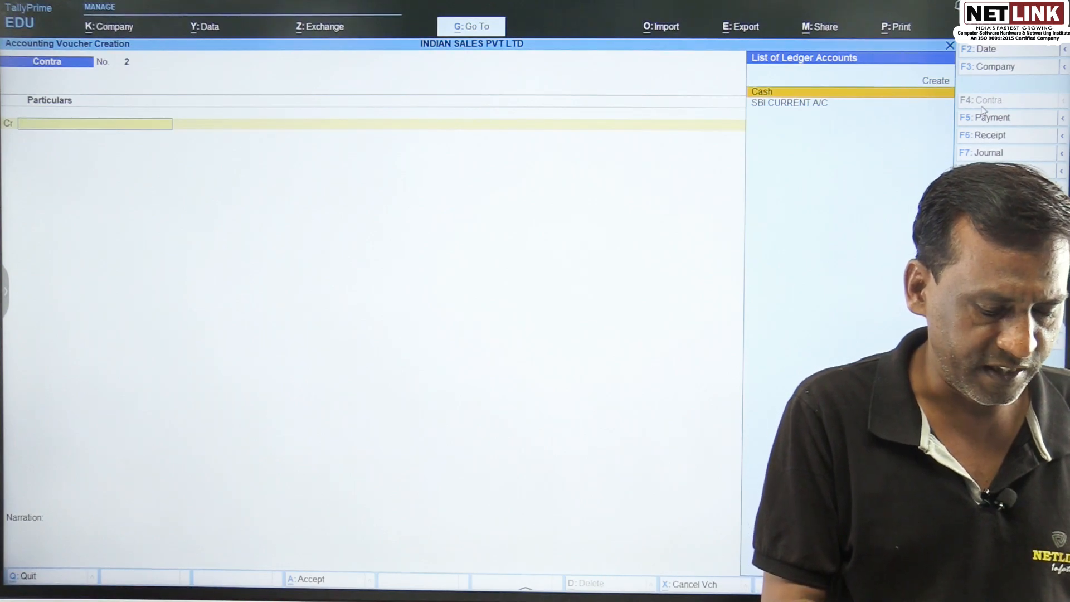
Step: Change the voucher date of the new contra voucher to 1-6 (1-Jun-24)
key("F2")
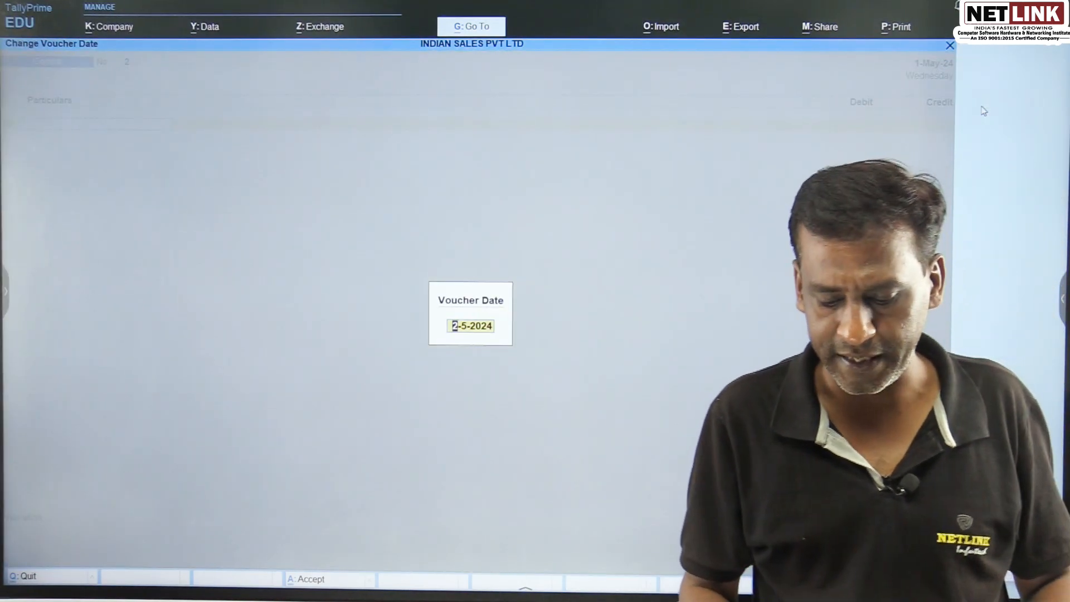
type("1-6")
key("Return")
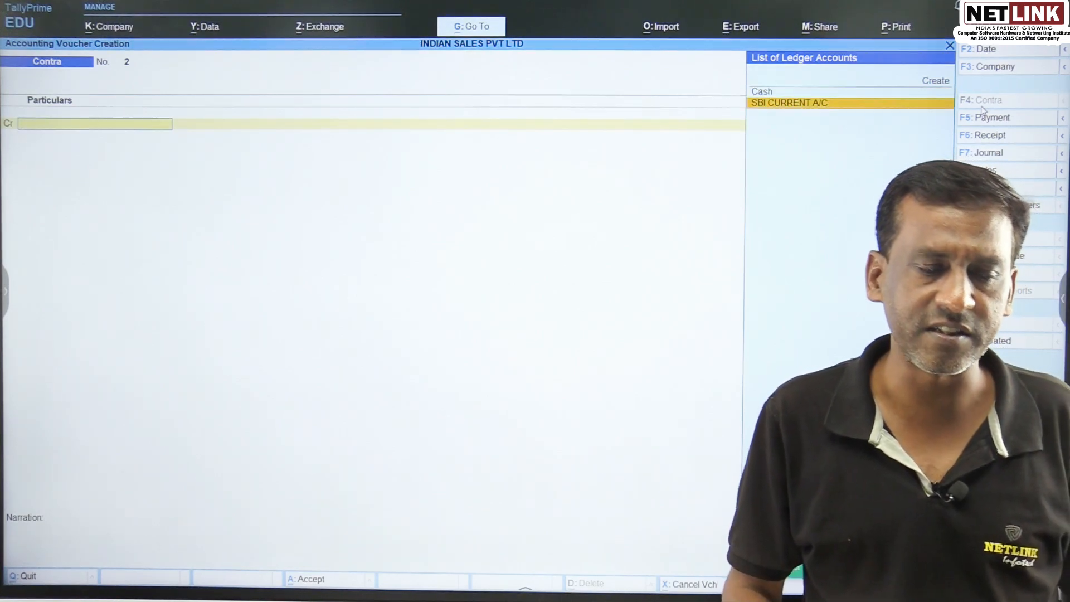
Step: Credit SBI CURRENT A/C with 50000 and allocate it as a cheque with its instrument number and no cheque range
key("Return")
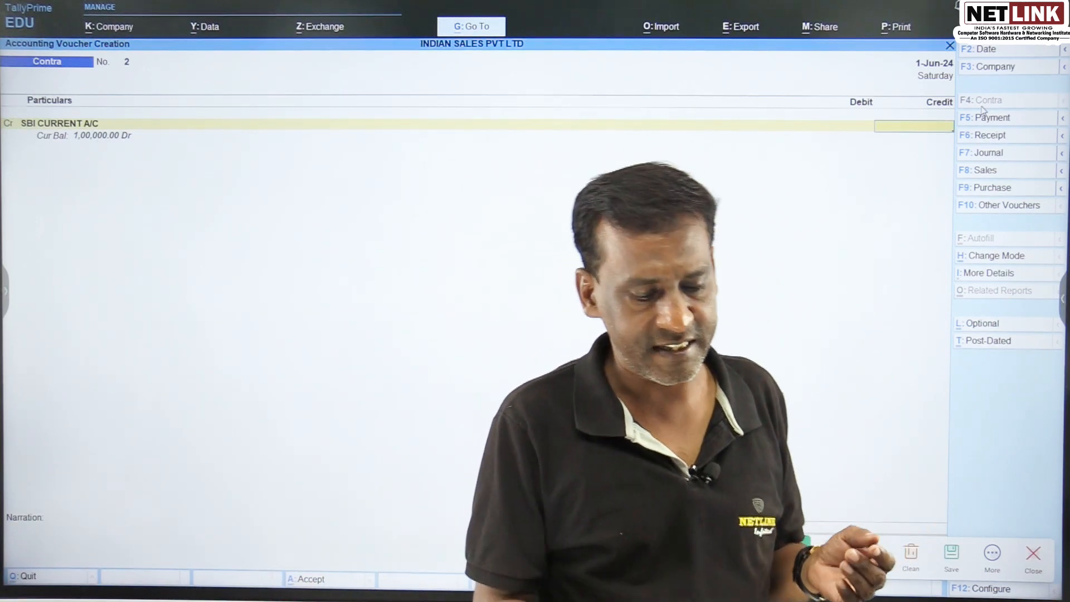
type("50000")
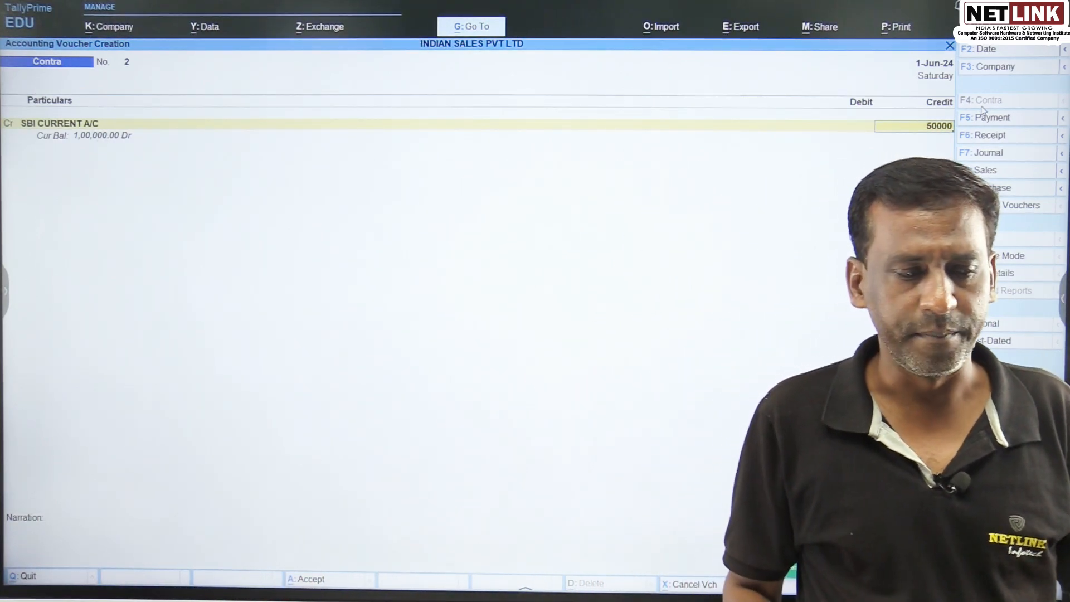
key("Return")
key("Return")
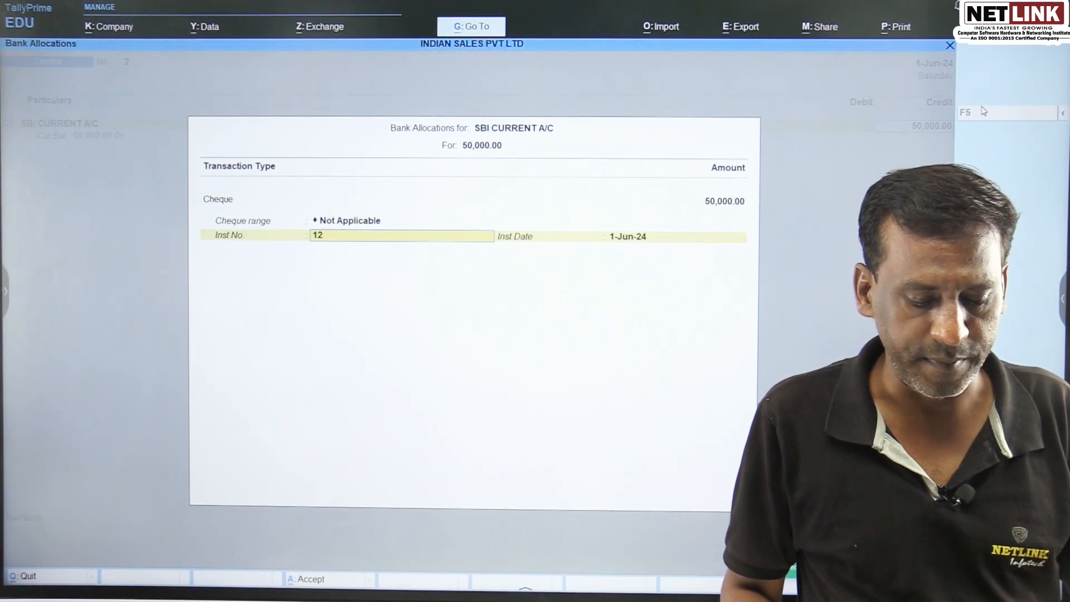
key("Return")
key("Return")
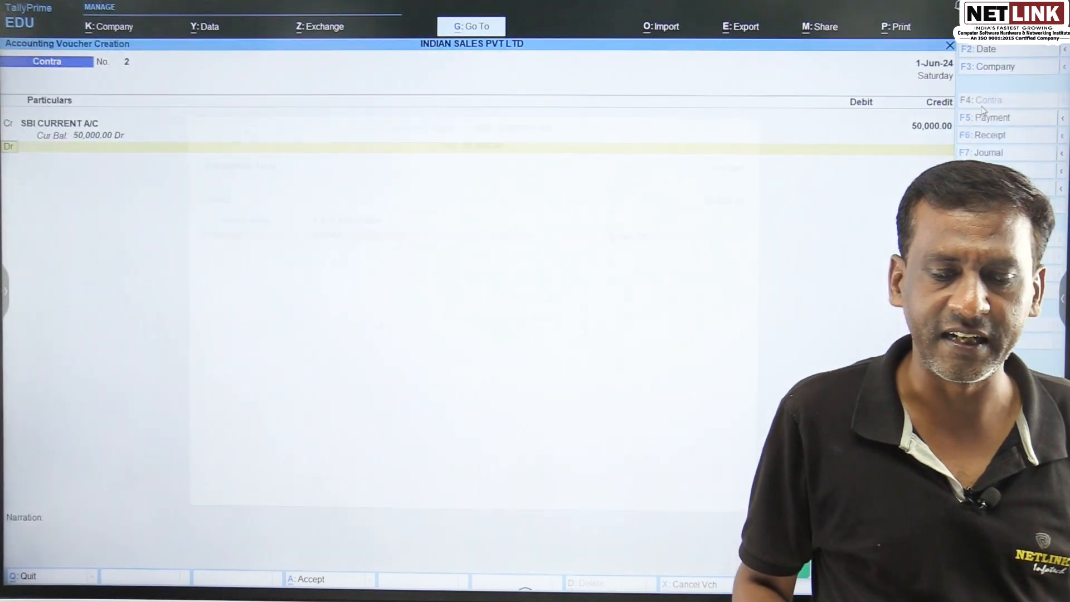
Step: Debit Cash with 50,000 and save the contra voucher without a narration
type("c")
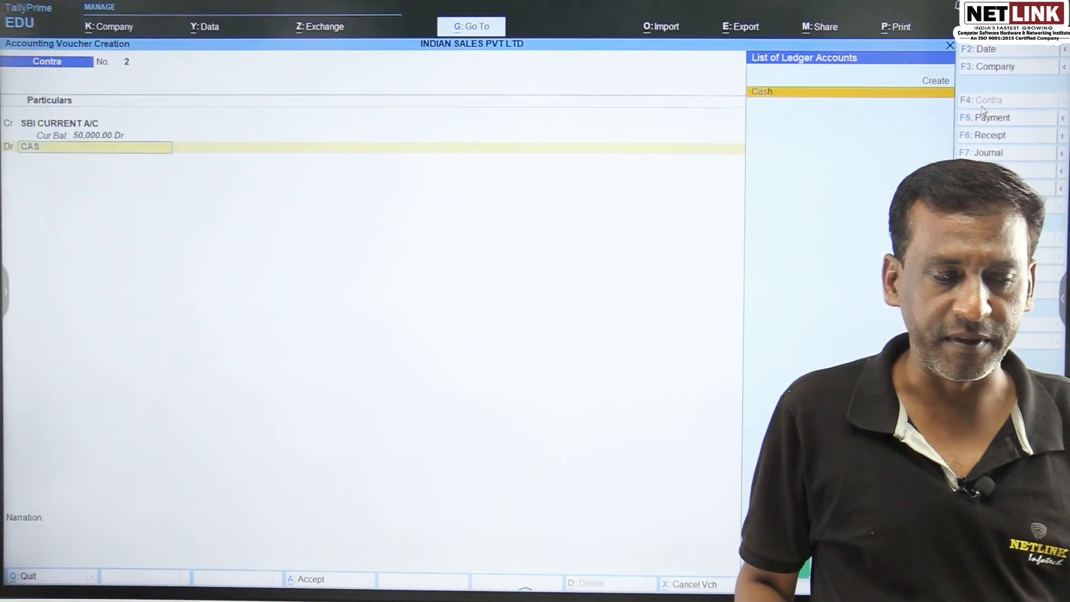
key("Return")
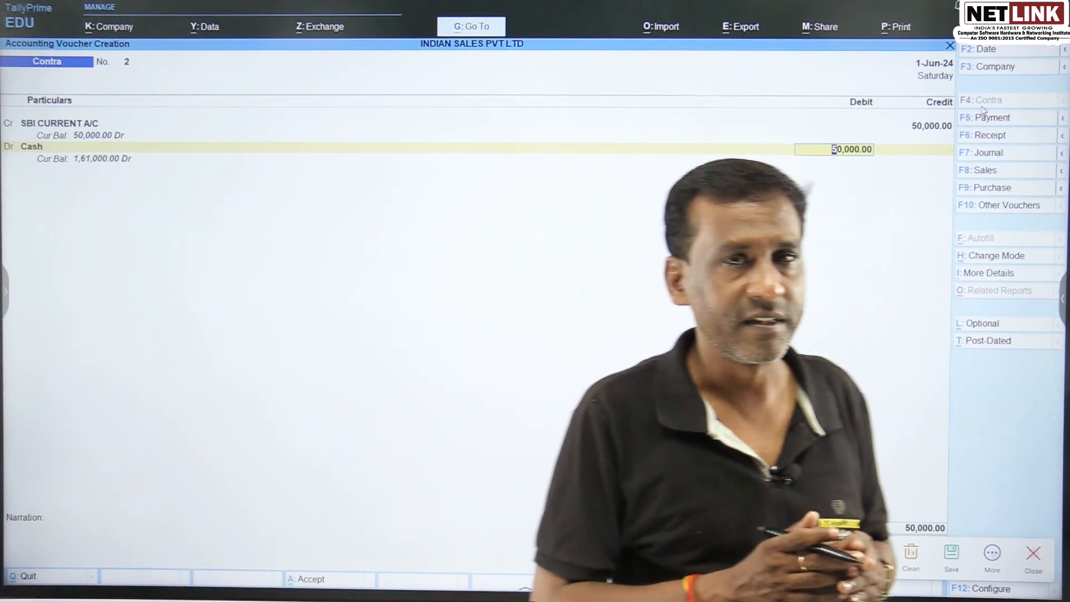
key("Return")
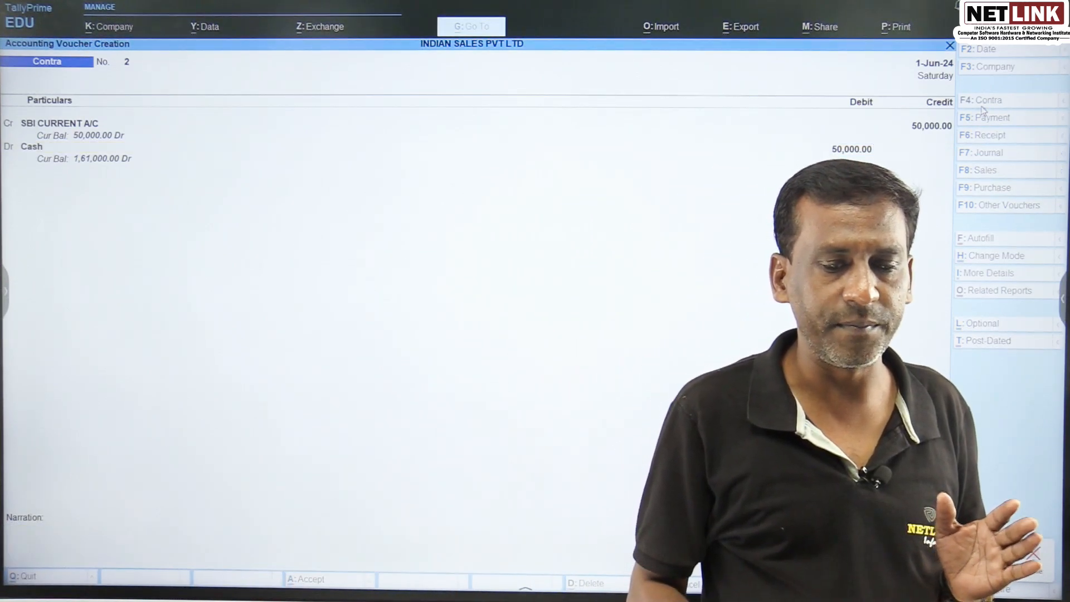
key("Return")
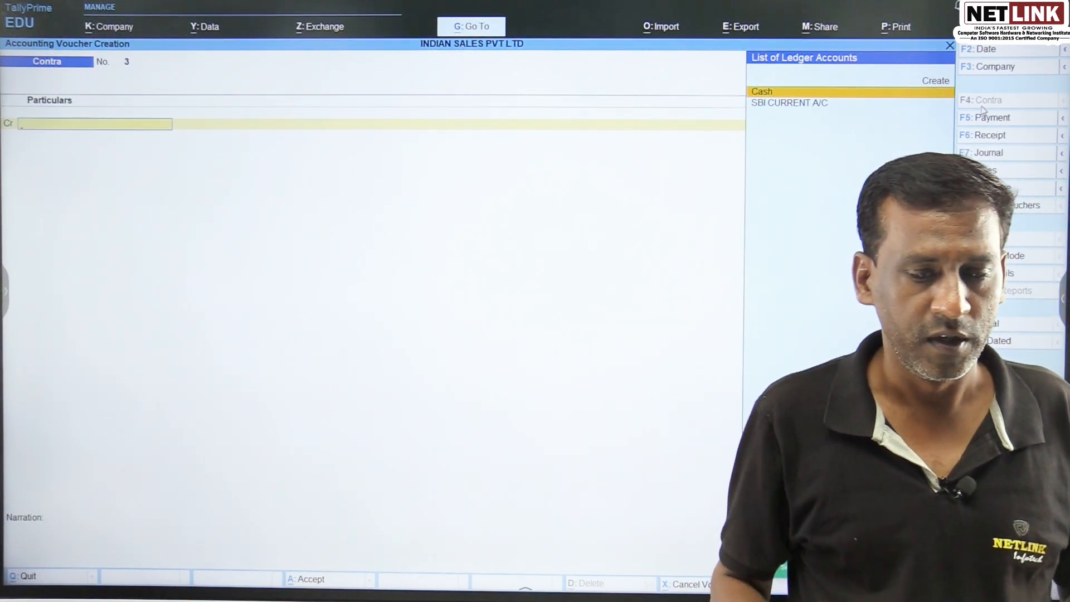
Step: In a new contra voucher, credit SBI CURRENT A/C with 25,000 by cheque and choose Cash as the debit ledger
key("Return")
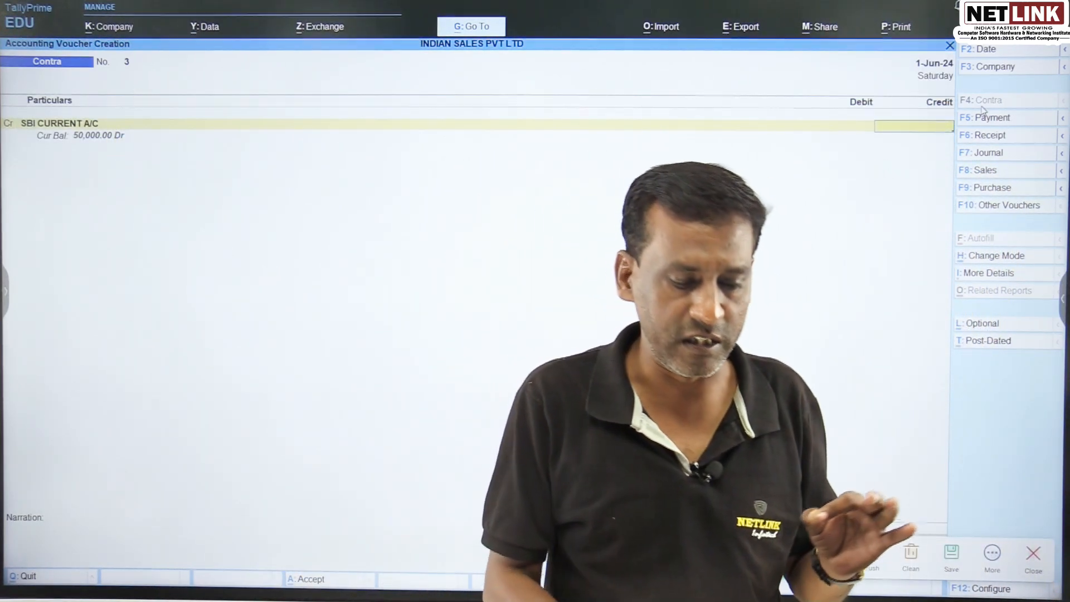
type("250000")
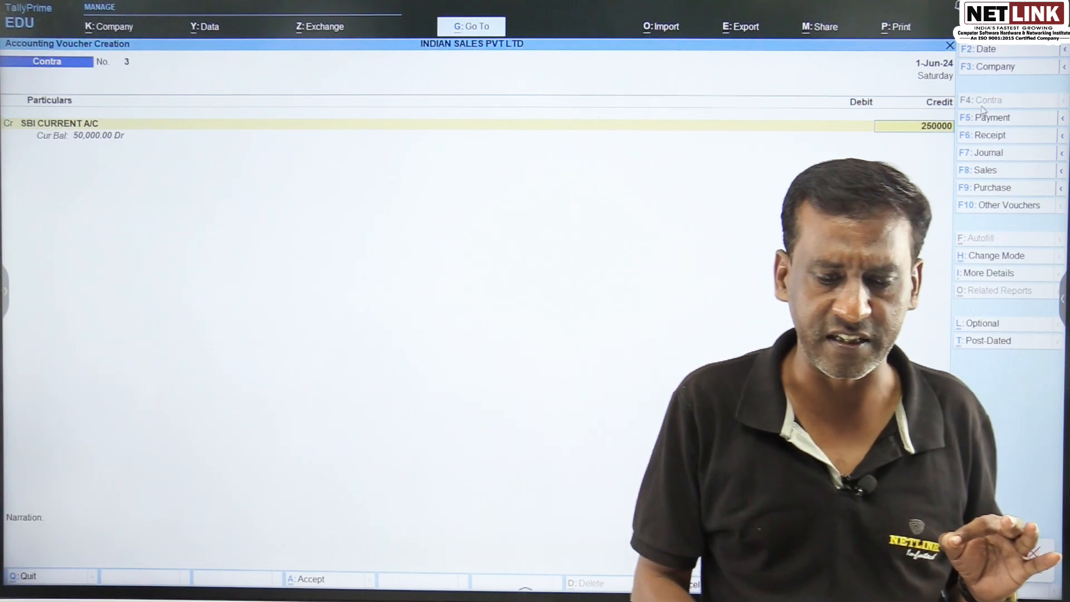
key("Return")
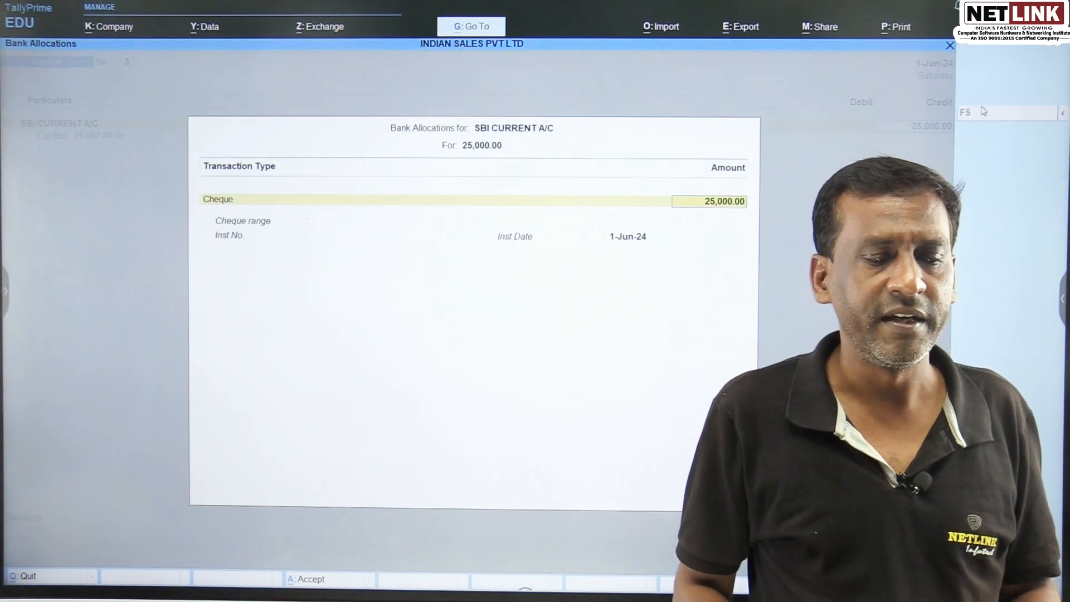
key("Return")
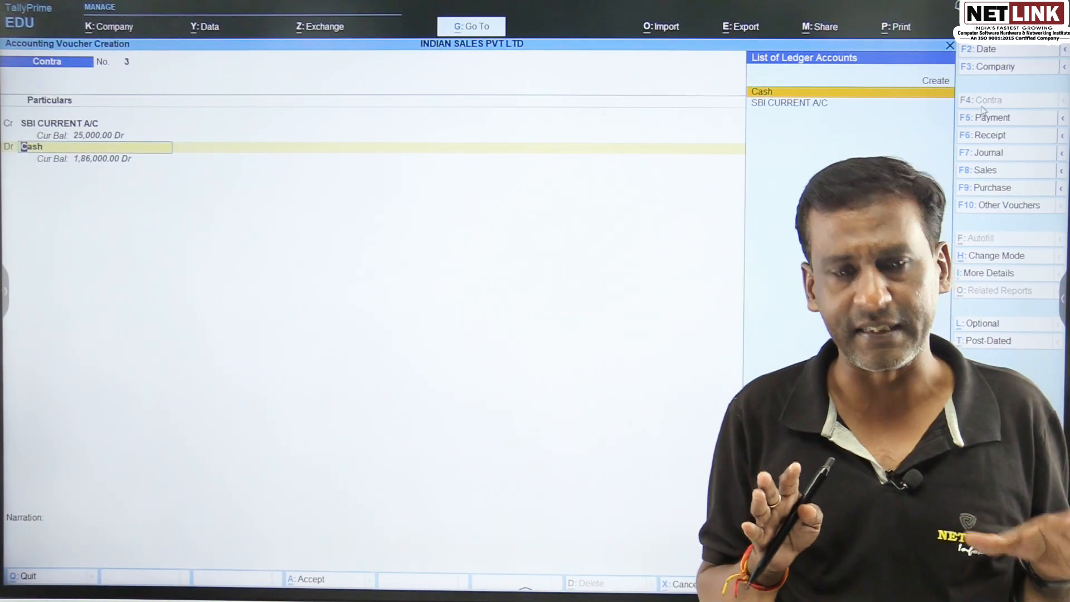
Step: Create a ledger named CANARA BANK under Bank Accounts for the debit entry and save it
key("alt+c")
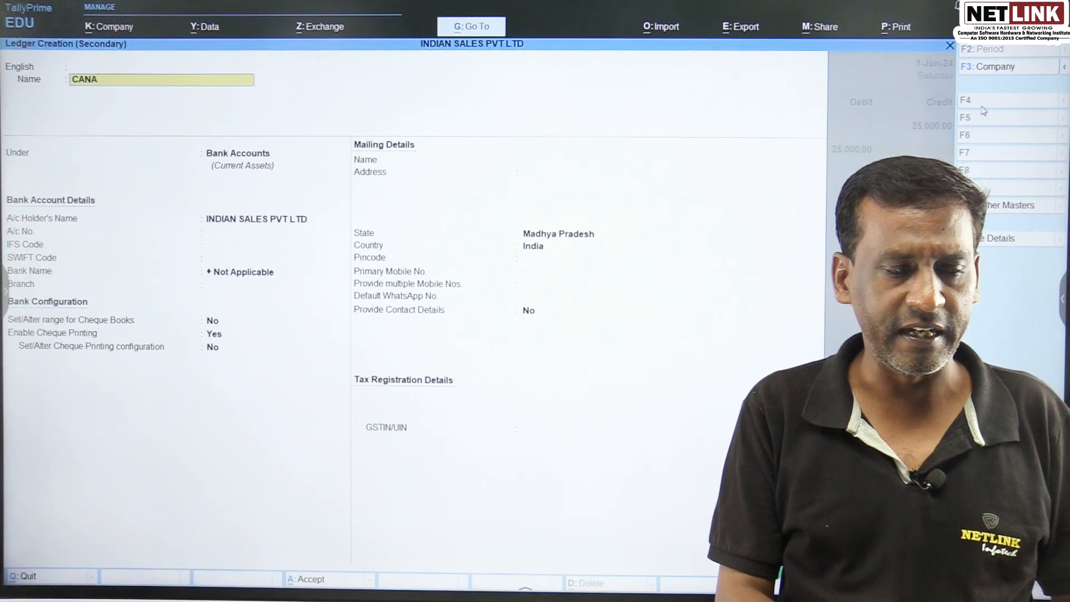
key("Return")
key("Return")
key("Return")
key("Return")
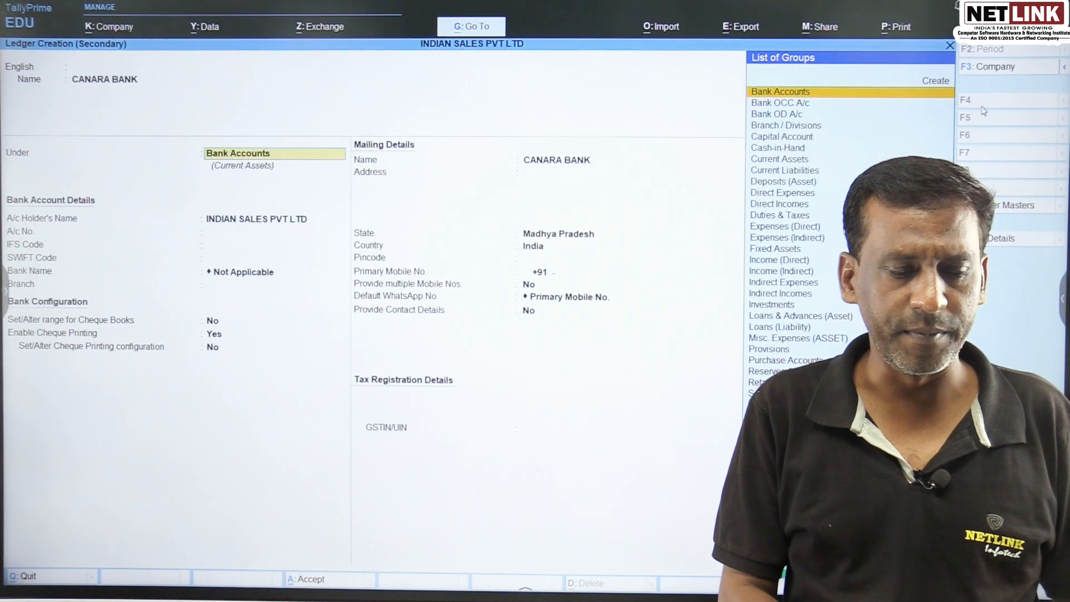
key("ctrl+a")
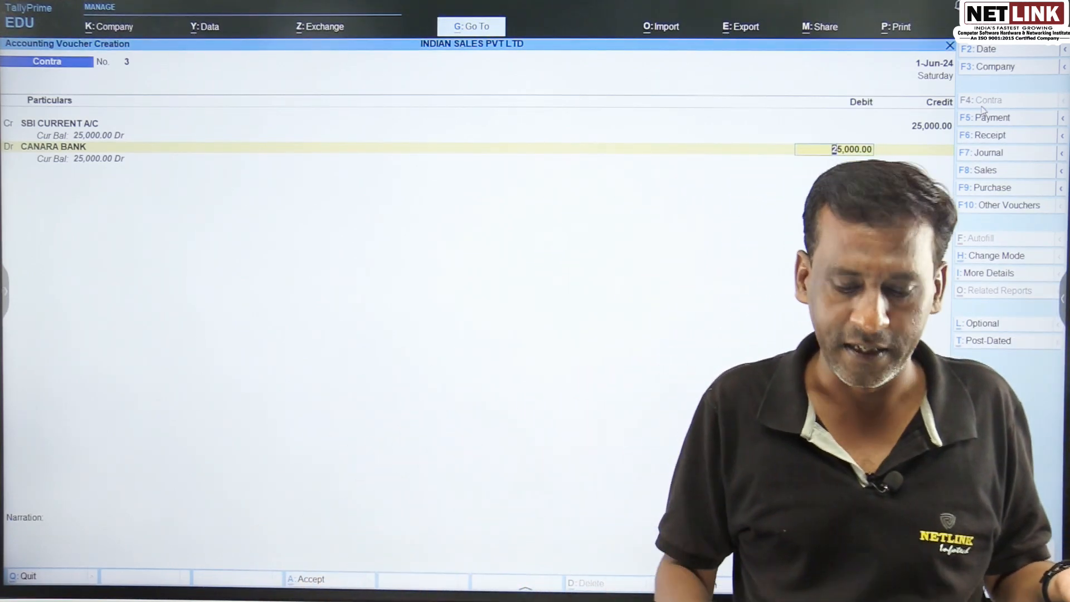
Step: Debit CANARA BANK with 25,000 as Cheque/DD without instrument or bank details and save the contra voucher
key("Return")
key("Return")
key("Return")
key("Return")
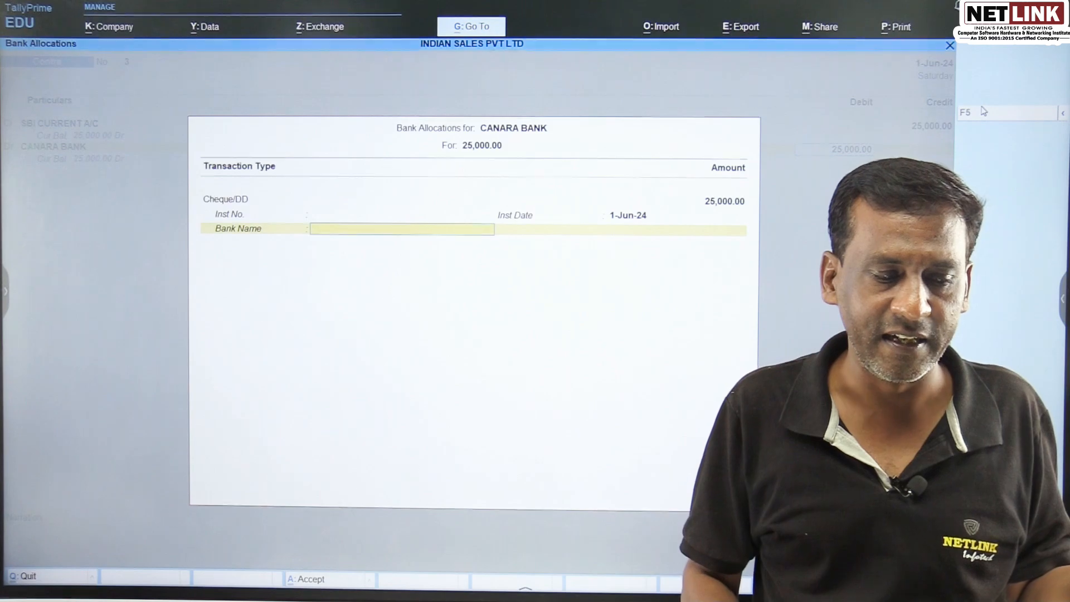
key("Return")
key("Return")
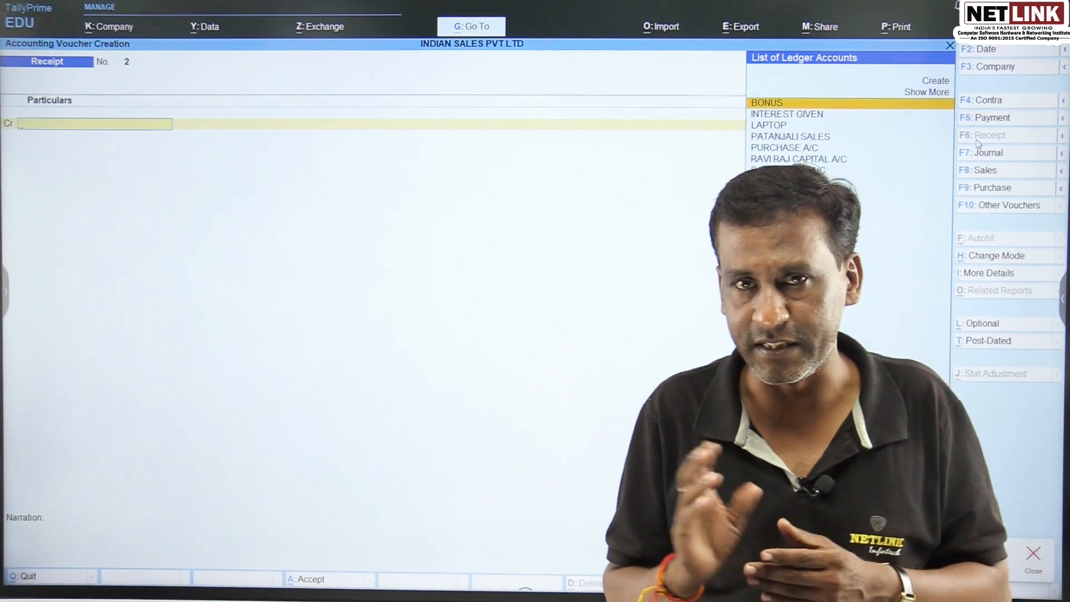
Step: From the receipt voucher, create a ledger named VIKASH ELEX under Sundry Debtors and save it
key("alt+c")
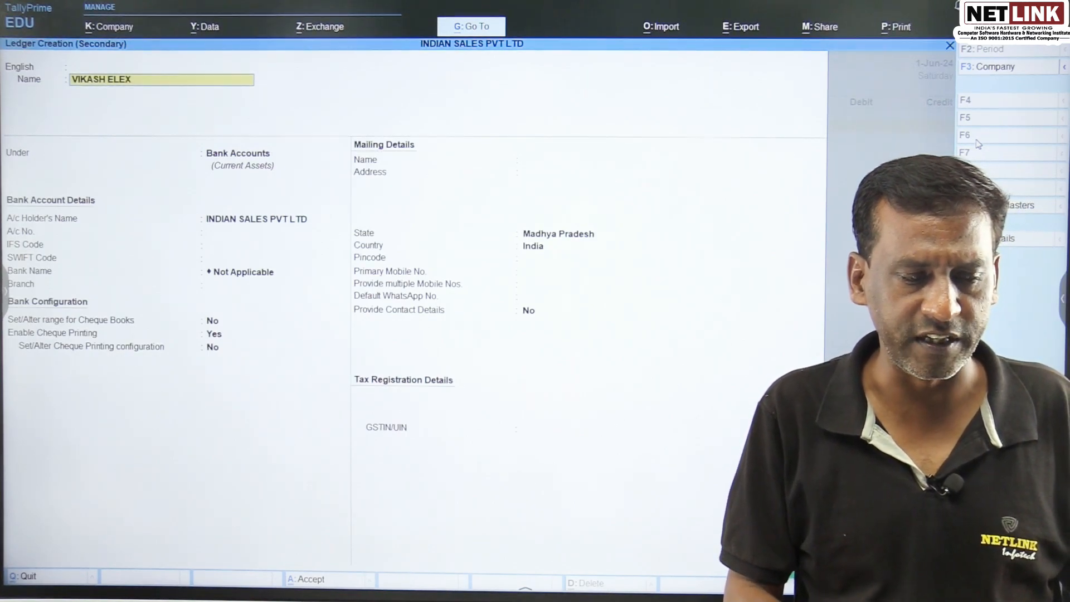
key("Return")
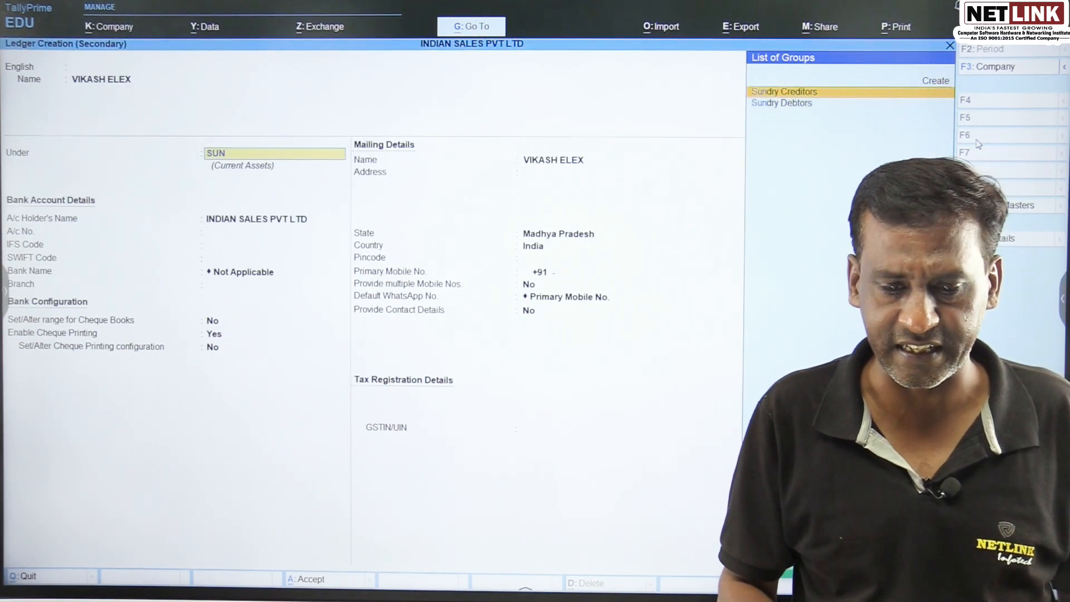
type("SUN")
key("Return")
key("ctrl+a")
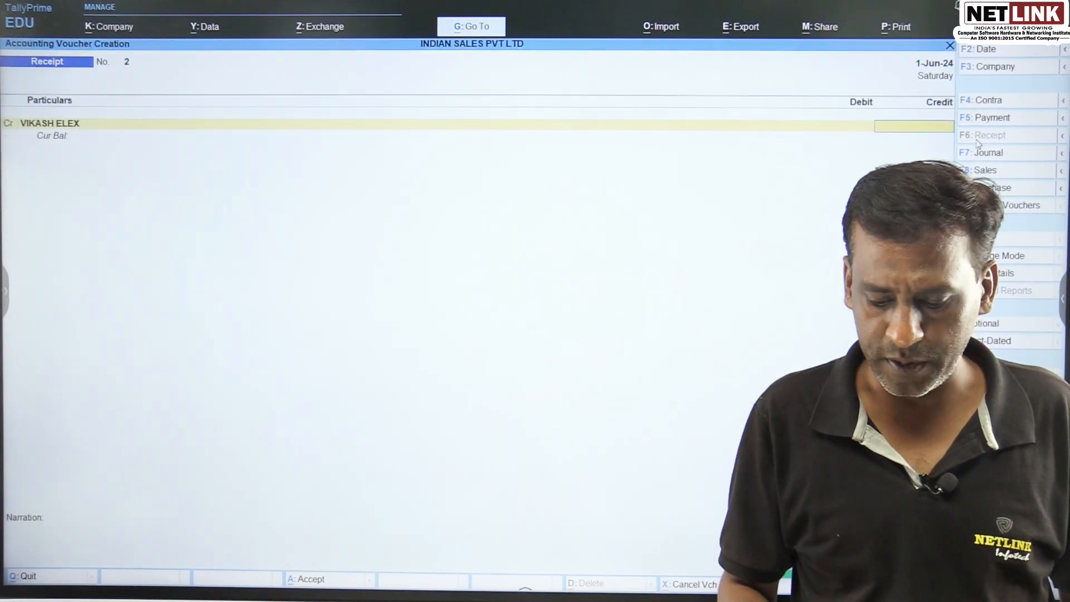
Step: Credit VIKASH ELEX with 25,000 and allocate the full amount as On Account
key("Return")
key("Return")
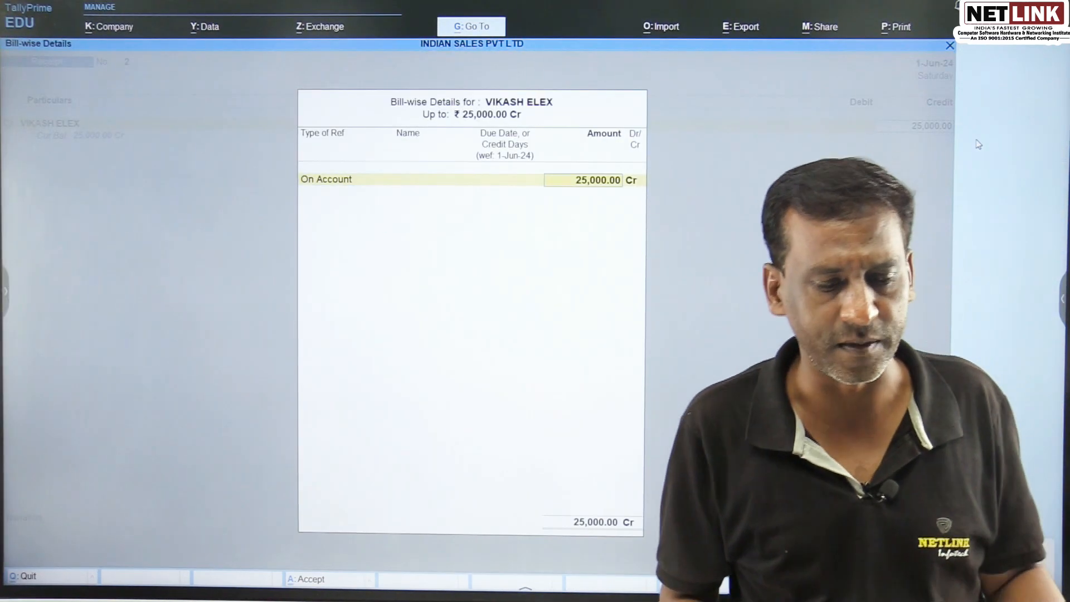
key("Return")
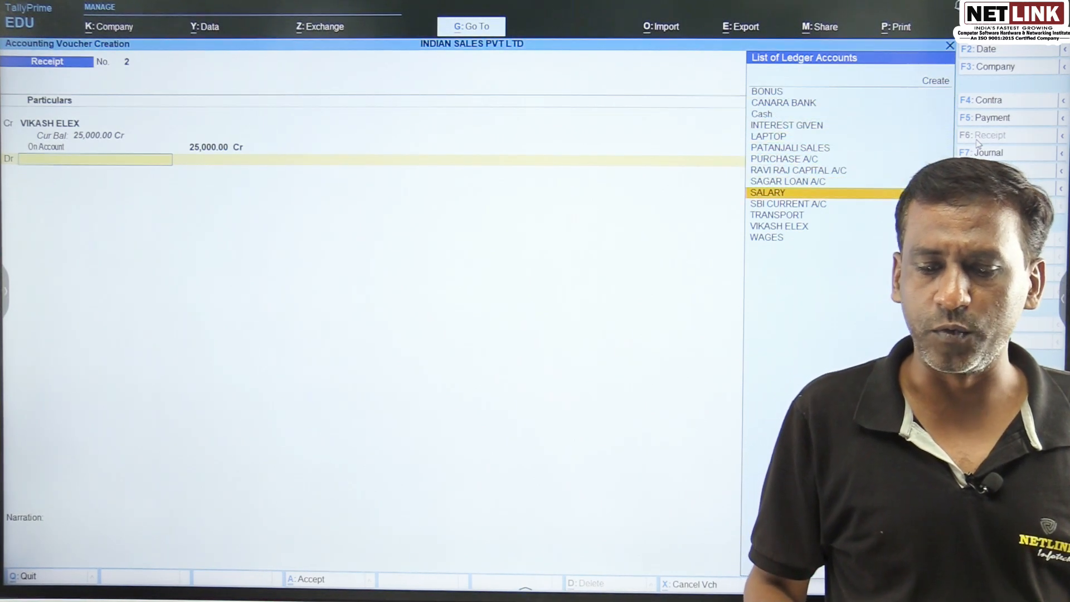
Step: Debit SBI CURRENT A/C with 25,000 as Cheque/DD without bank details and save the receipt voucher without a narration
key("Return")
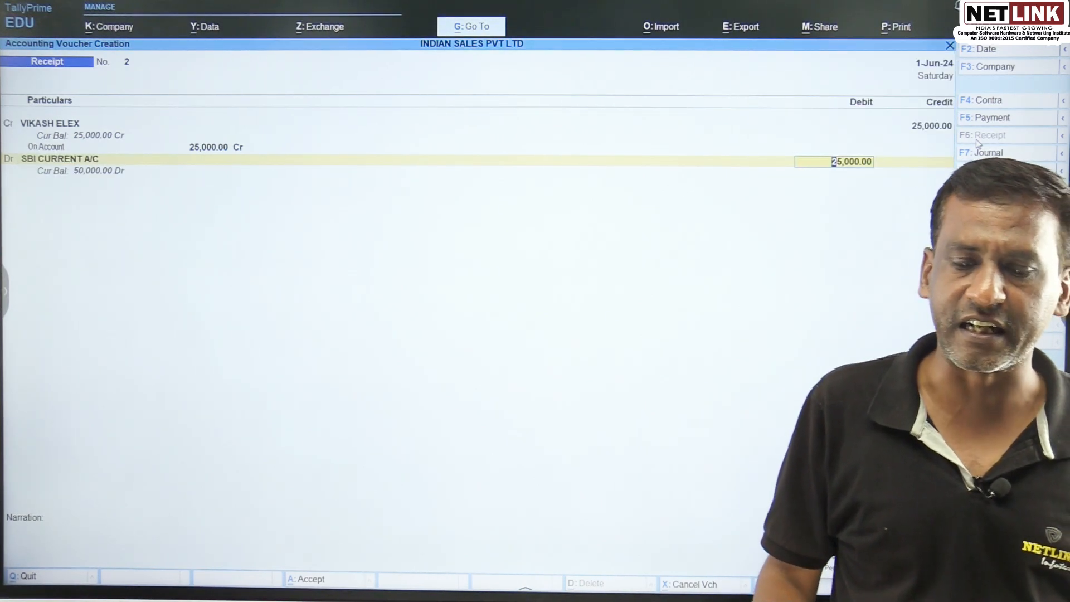
key("Return")
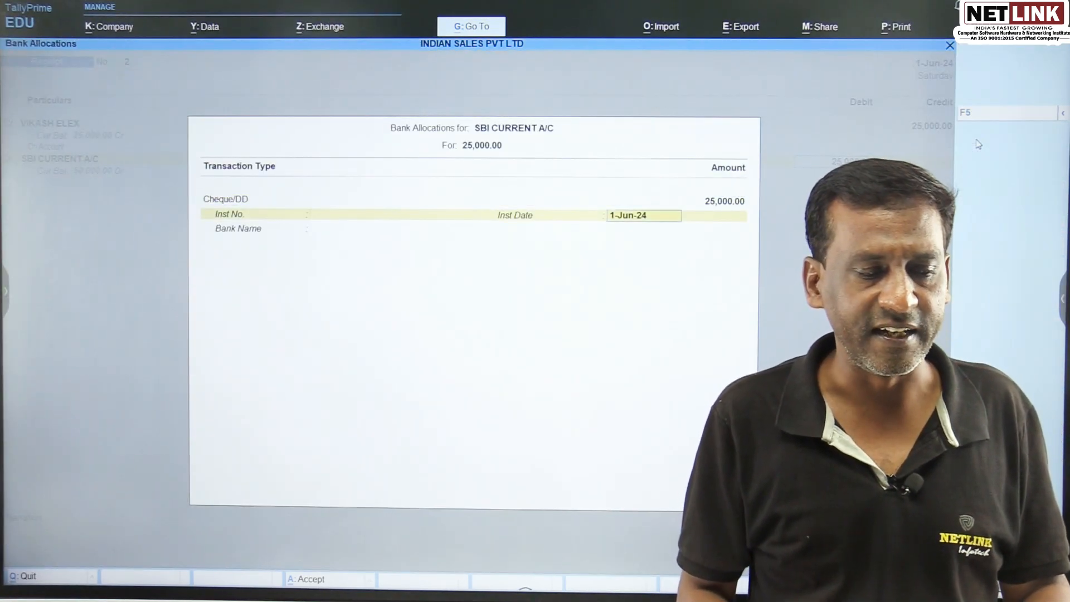
key("Return")
key("Return")
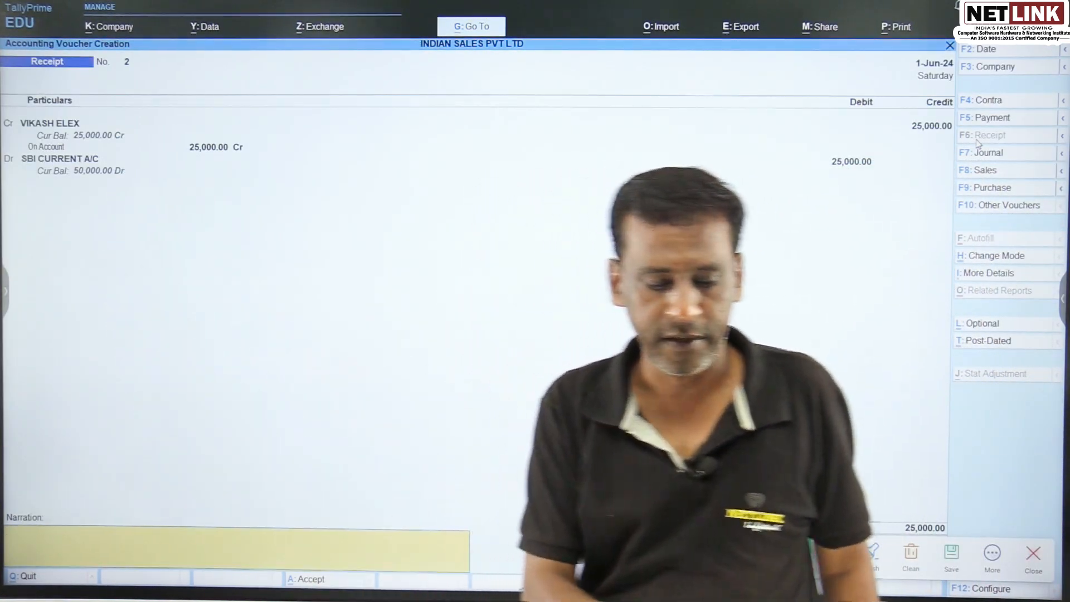
key("Return")
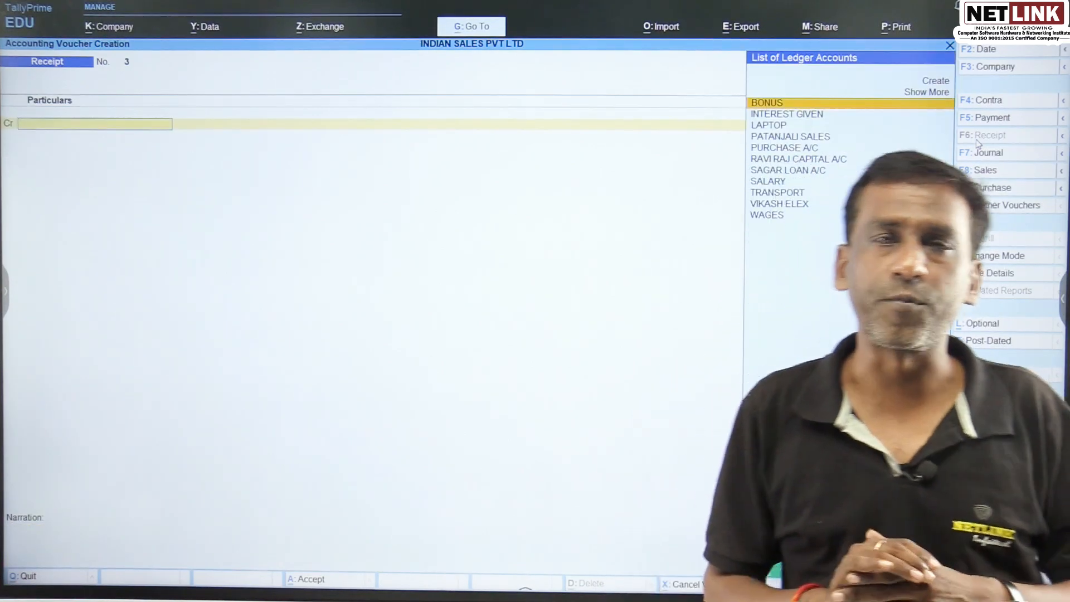
Step: In the new receipt voucher, create a ledger named INTEREST REC under Indirect Incomes and save it
key("alt+c")
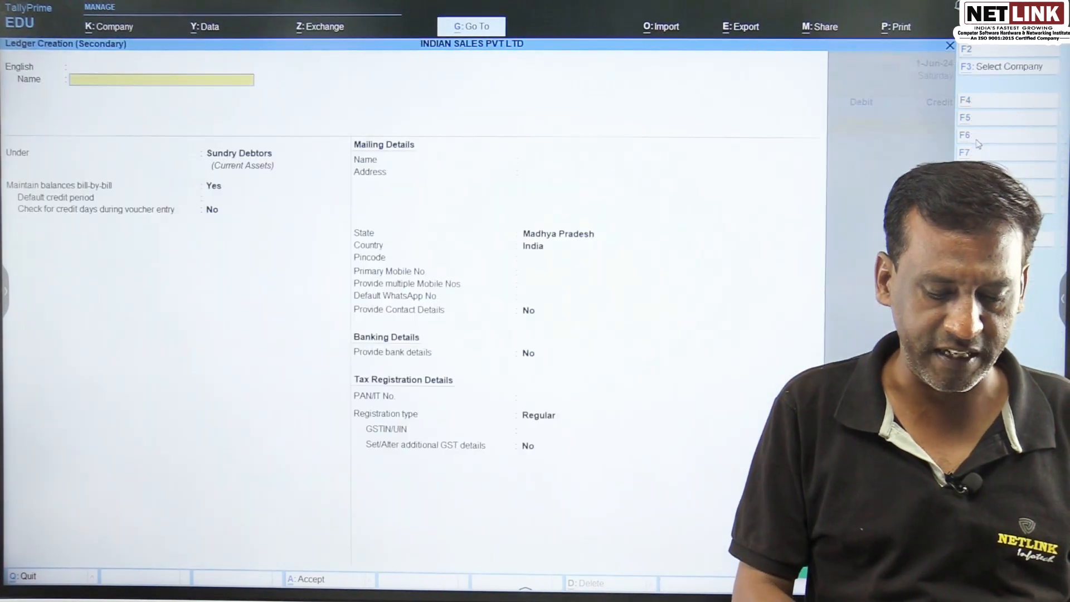
type("INTEREST REC")
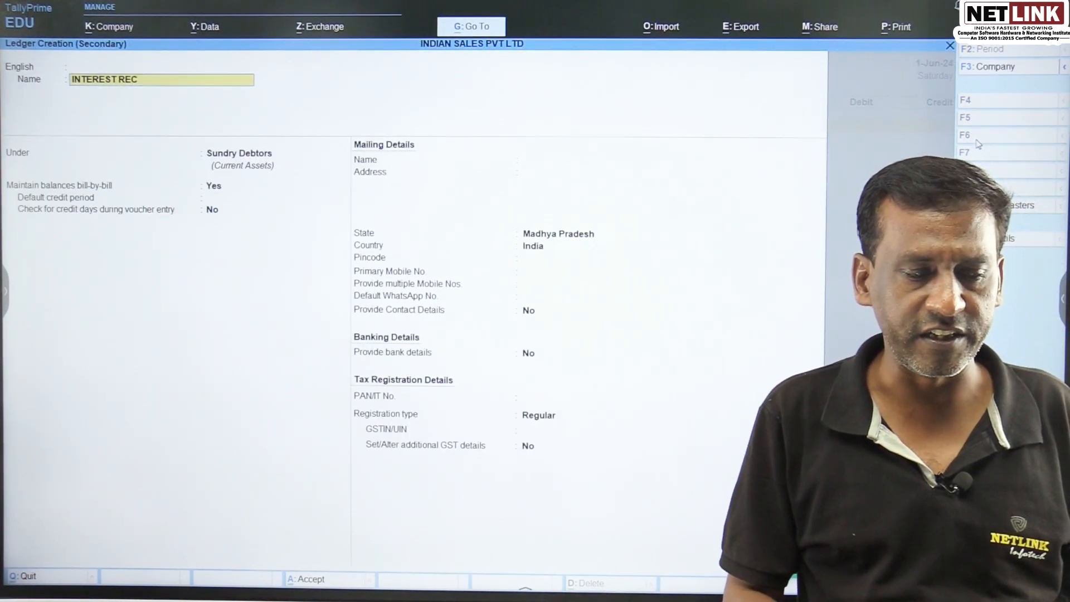
key("Return")
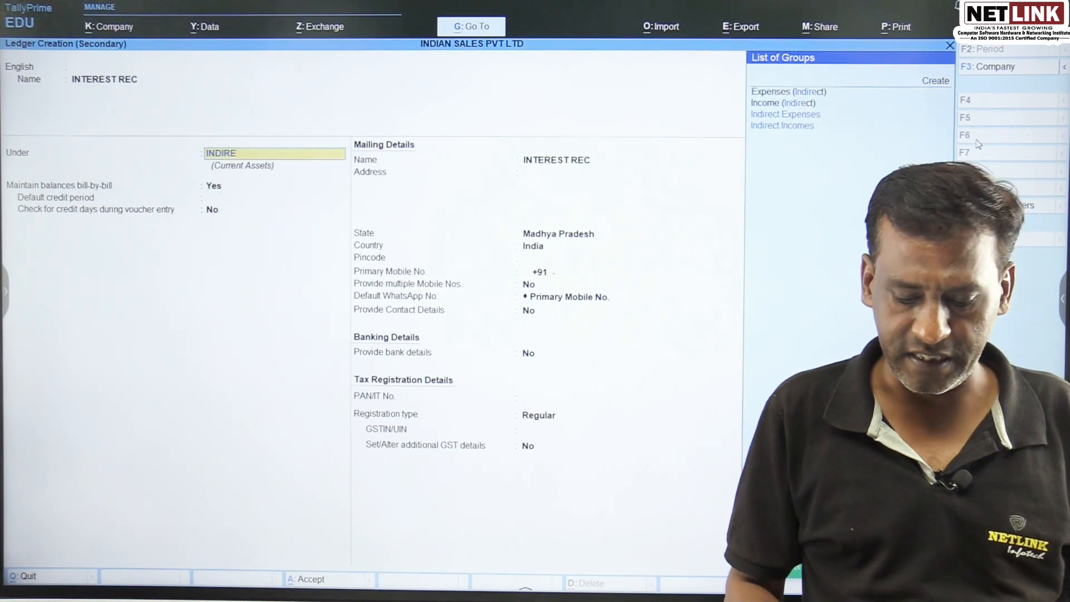
key("Return")
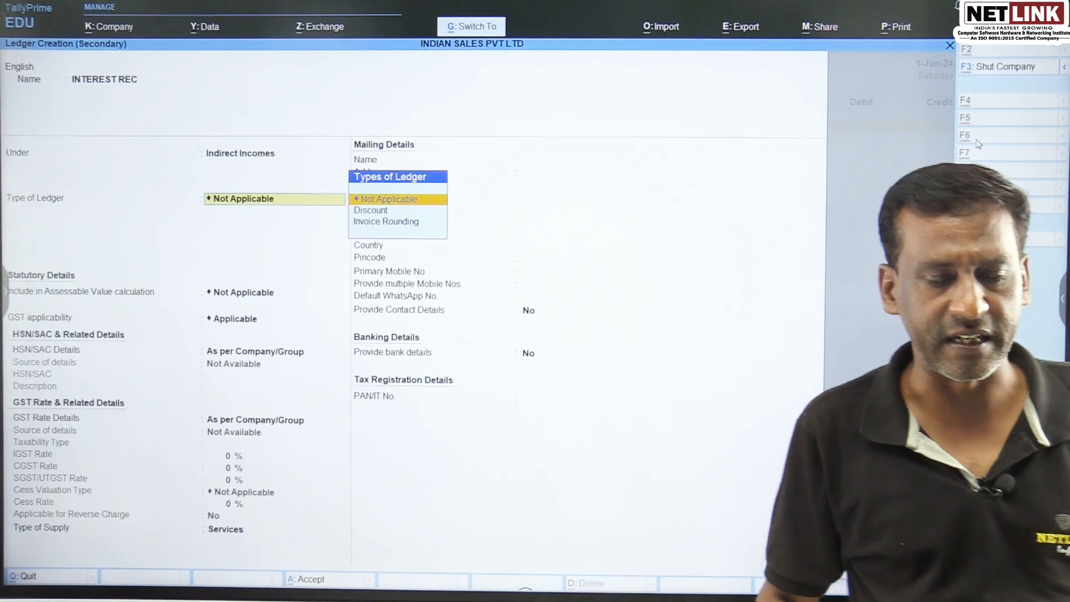
key("ctrl+a")
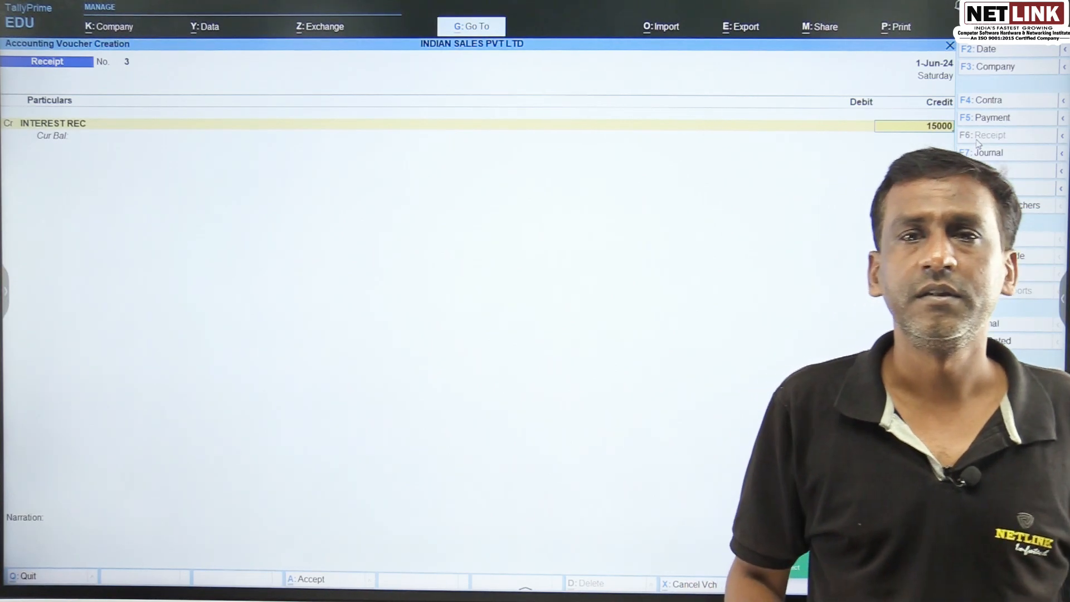
Step: Credit INTEREST REC with 15000, debit SBI CURRENT A/C with 15,000 as Cheque/DD and save the receipt voucher
key("Return")
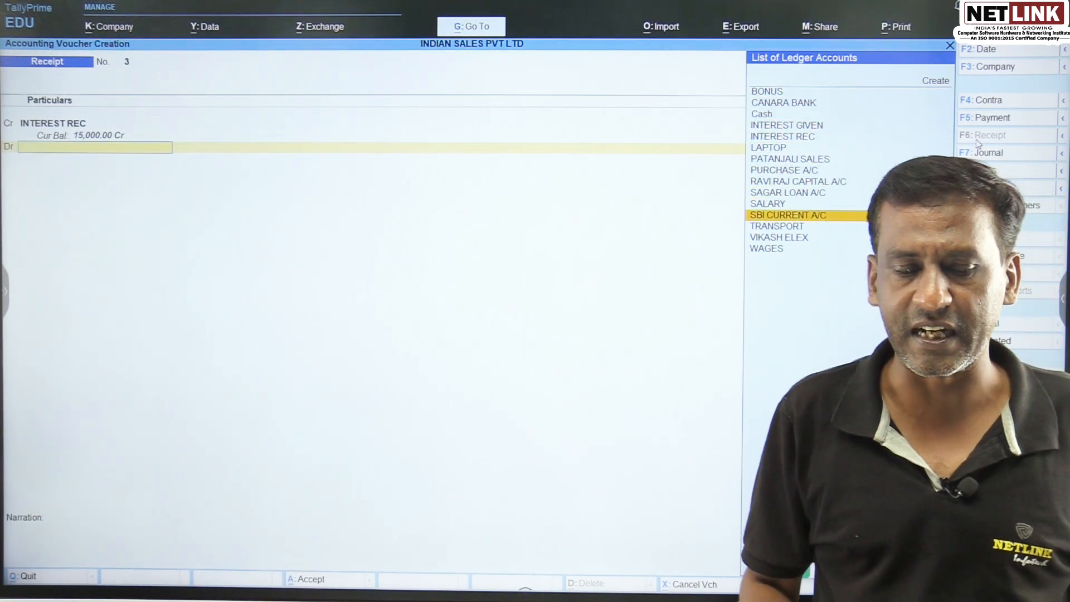
key("Return")
key("Return")
key("Return")
key("Return")
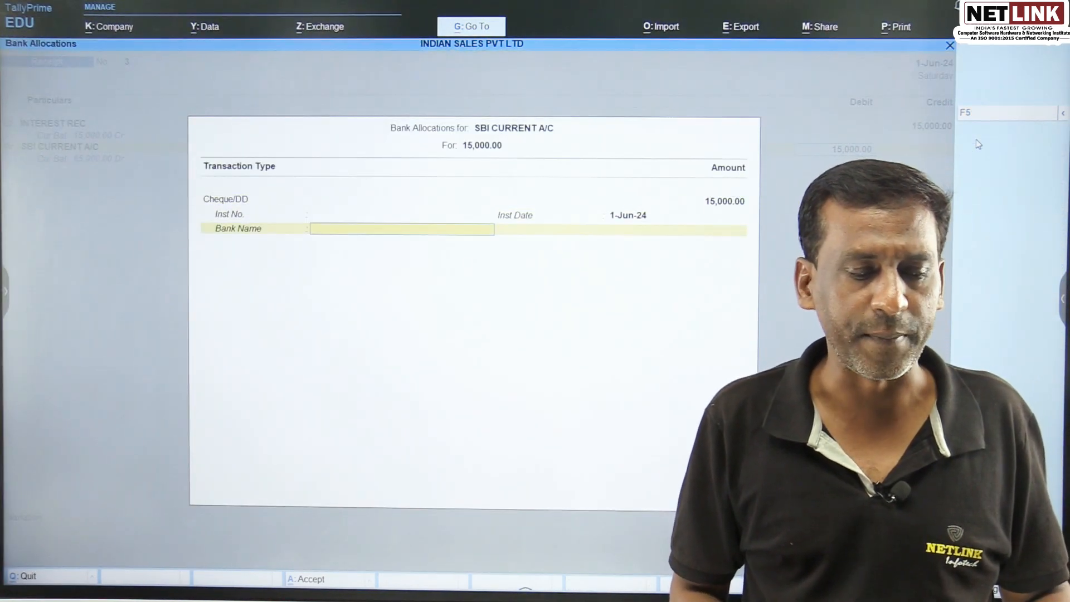
key("Return")
key("Return")
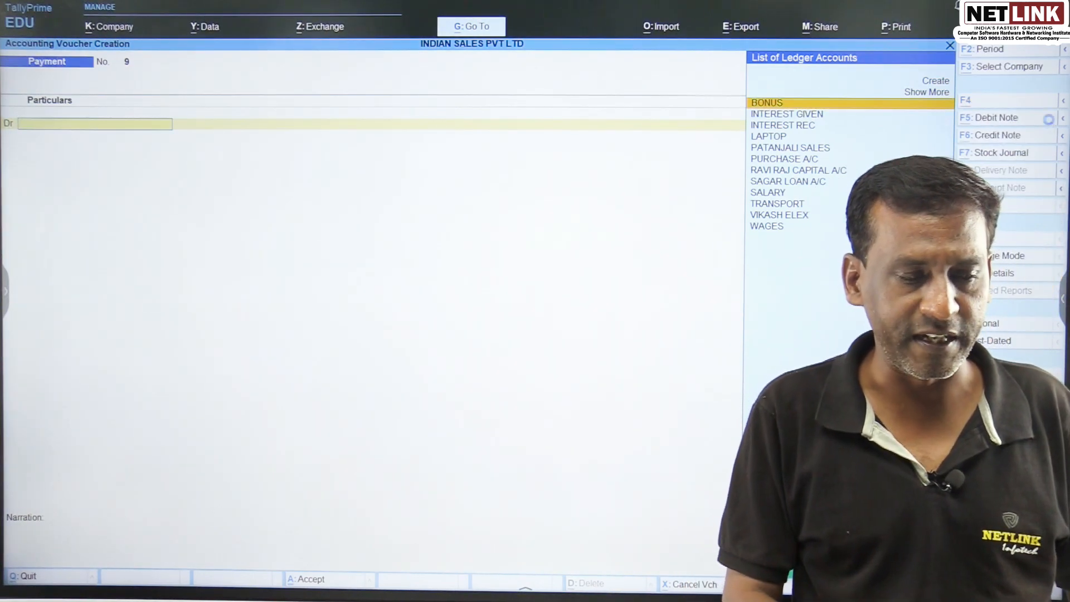
Step: From the payment voucher, create a ledger with the person's name under Indirect Expenses and save it
key("alt+c")
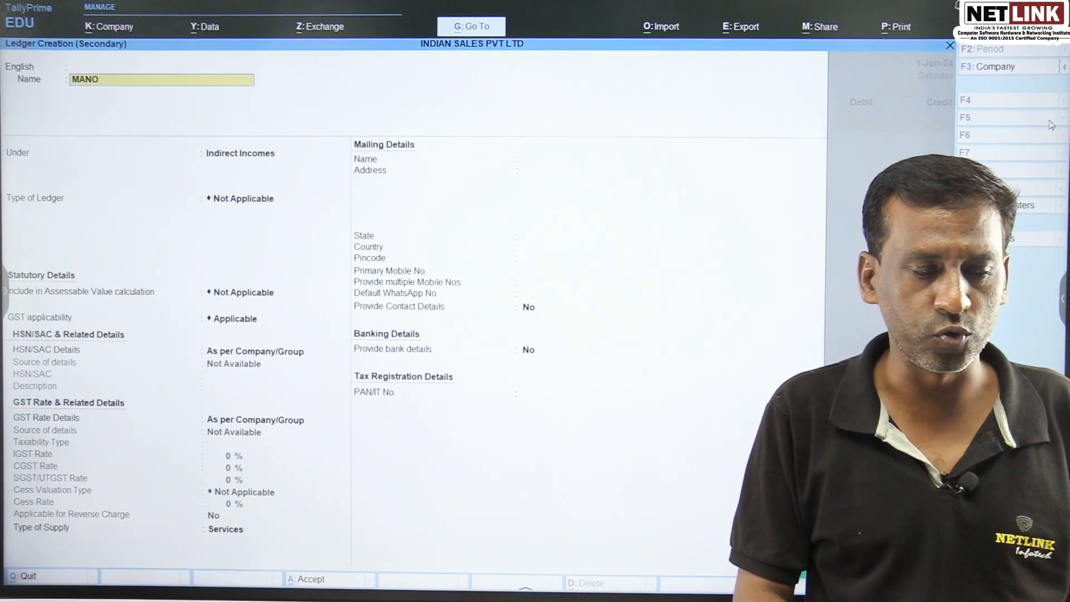
key("Return")
key("Return")
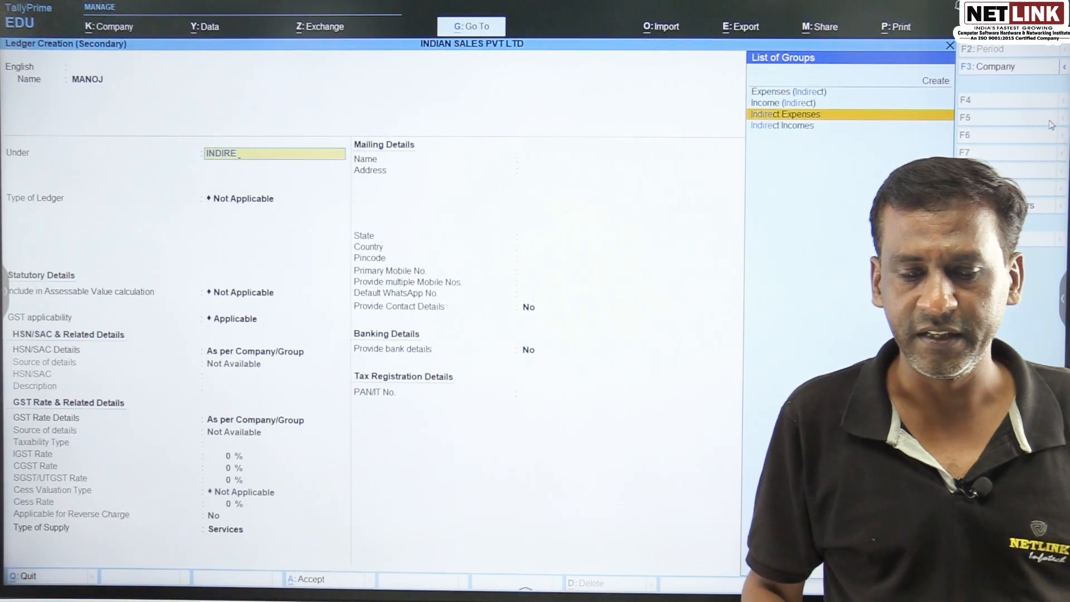
type("INDIRE")
key("Return")
key("ctrl+a")
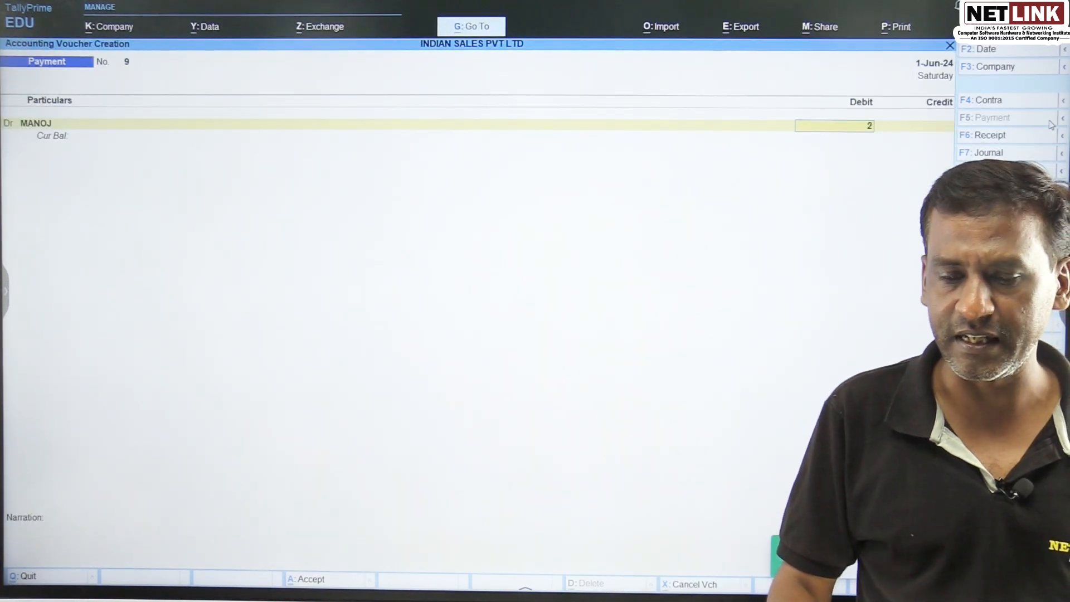
Step: Debit the person's ledger with 25,000, credit Cash with the same amount and go back to the debit ledger
key("Return")
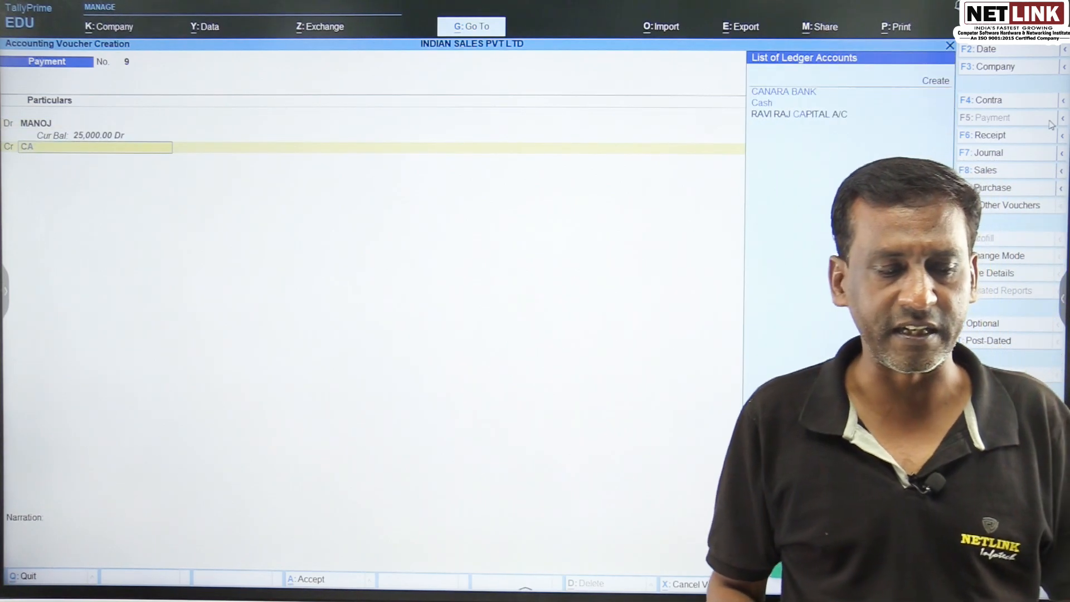
key("BackSpace")
key("BackSpace")
key("BackSpace")
key("BackSpace")
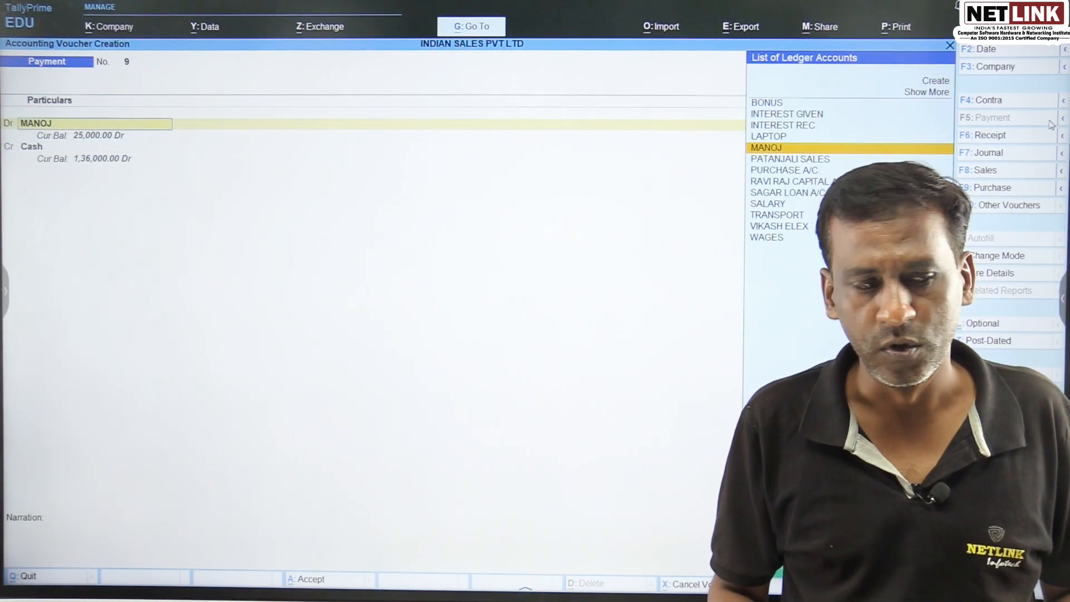
Step: Replace the debit ledger with a newly created ledger named TELE BILL under Indirect Expenses
key("alt+c")
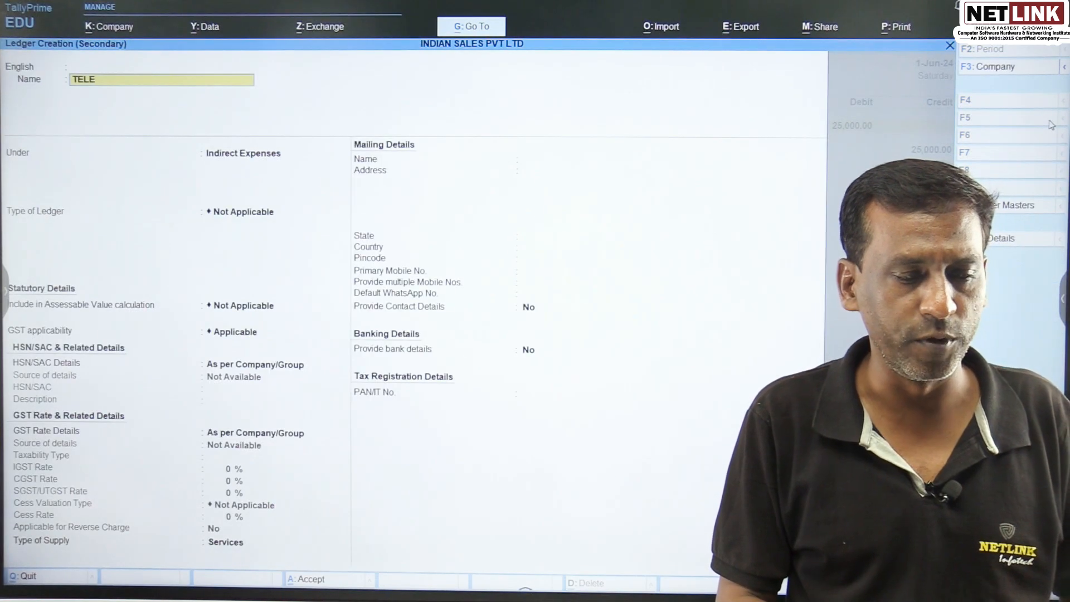
type("TELE BILL")
key("Return")
key("Return")
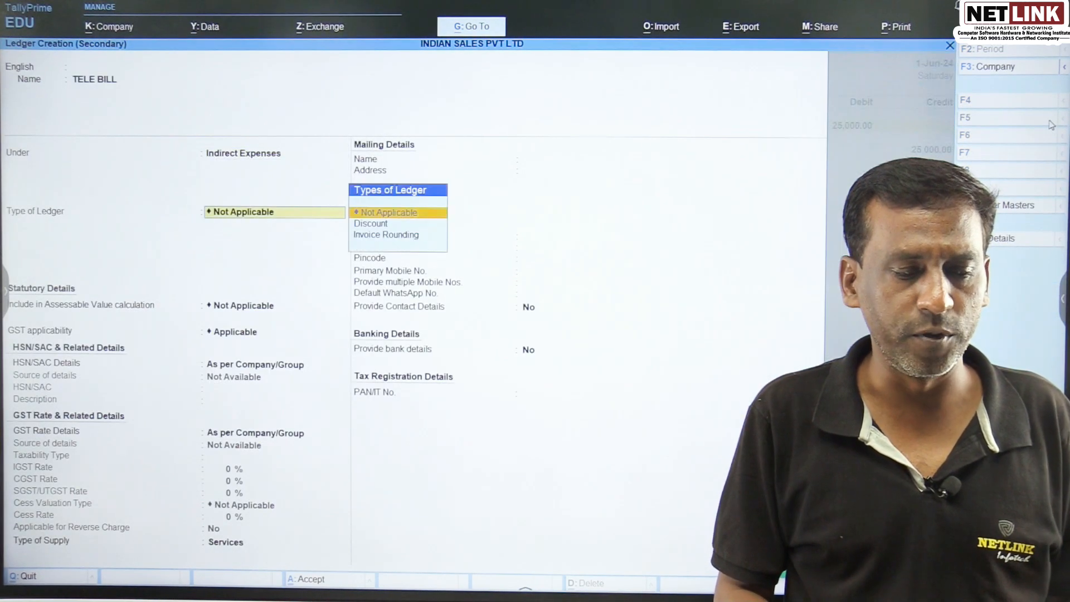
key("ctrl+a")
Step: Set the debit amount of TELE BILL to 5,000
key("Return")
key("Return")
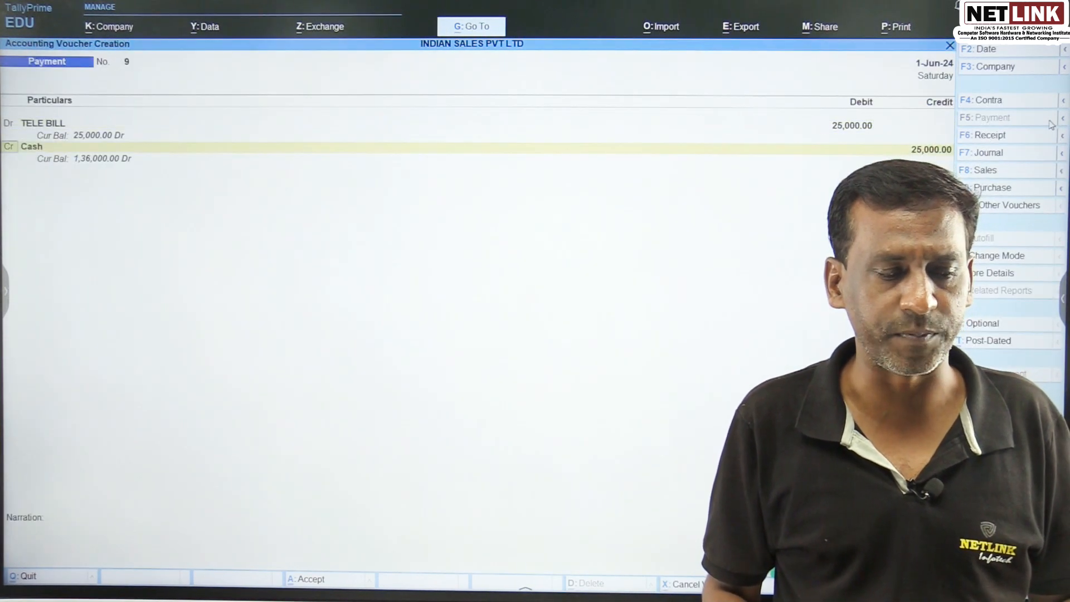
key("Up")
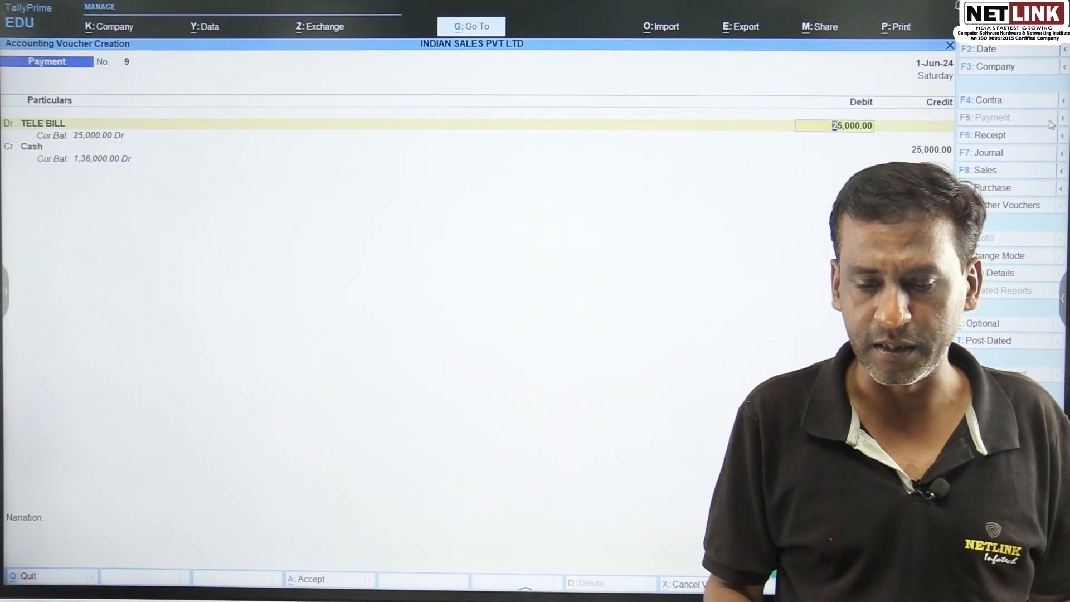
type("0")
key("Return")
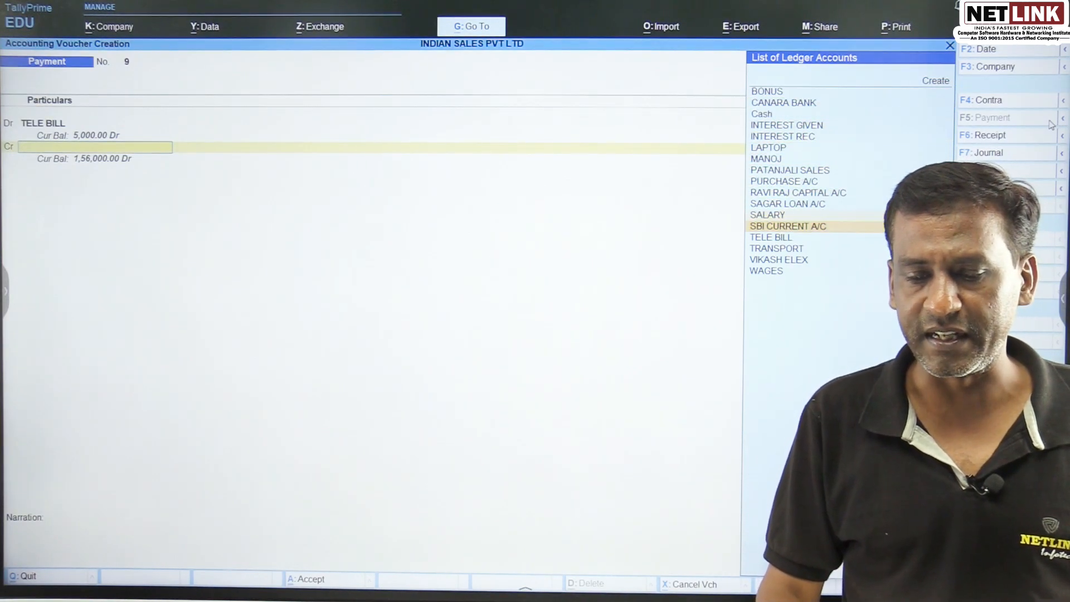
Step: Credit SBI CURRENT A/C with 5,000, save the payment voucher and return to the Gateway of Tally
key("Return")
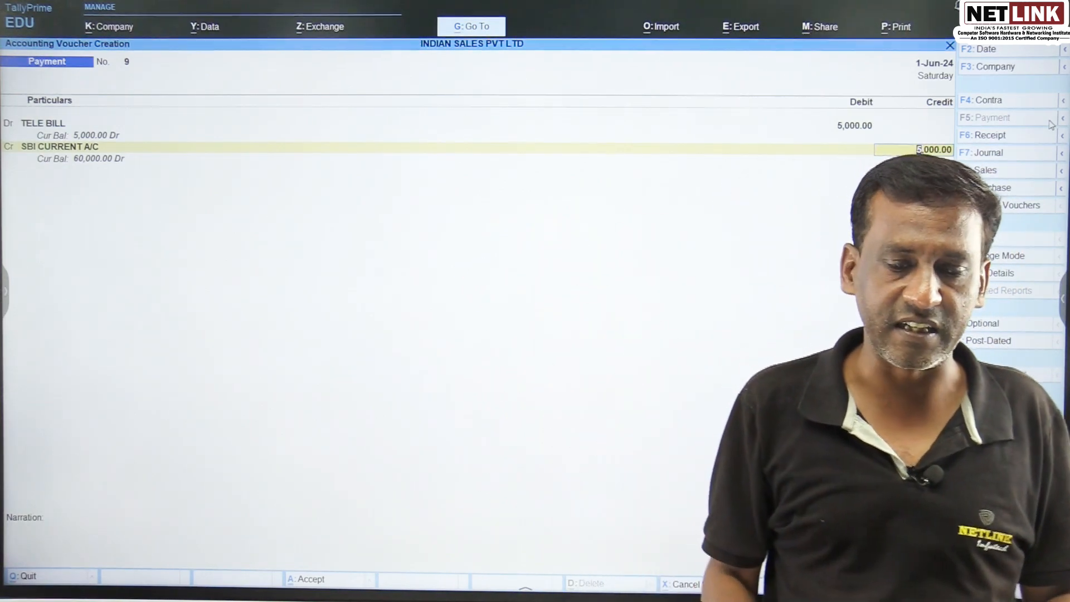
key("Return")
key("ctrl+a")
key("ctrl+a")
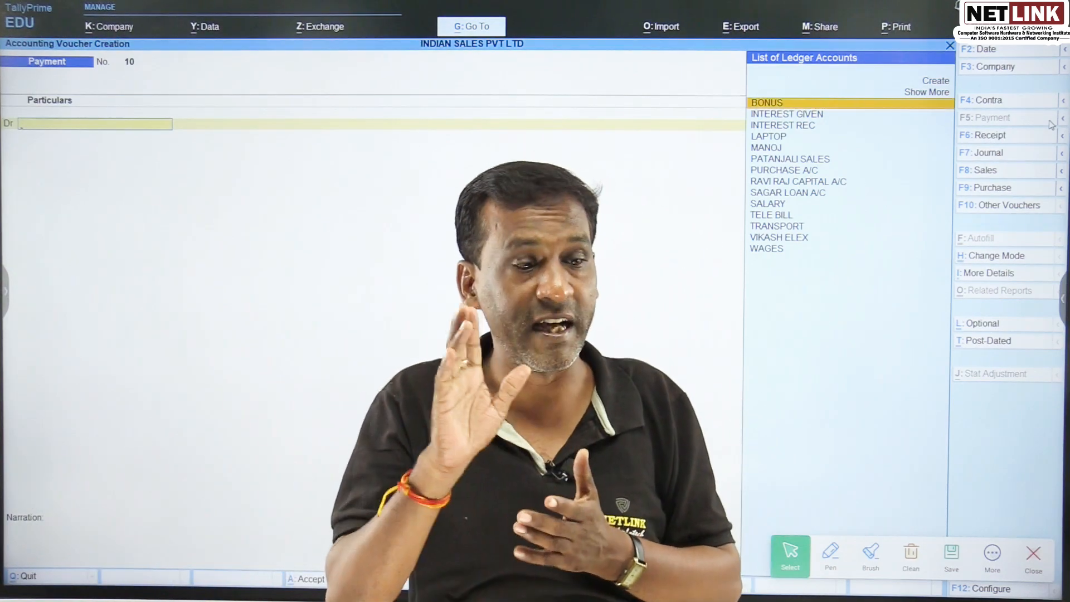
key("Escape")
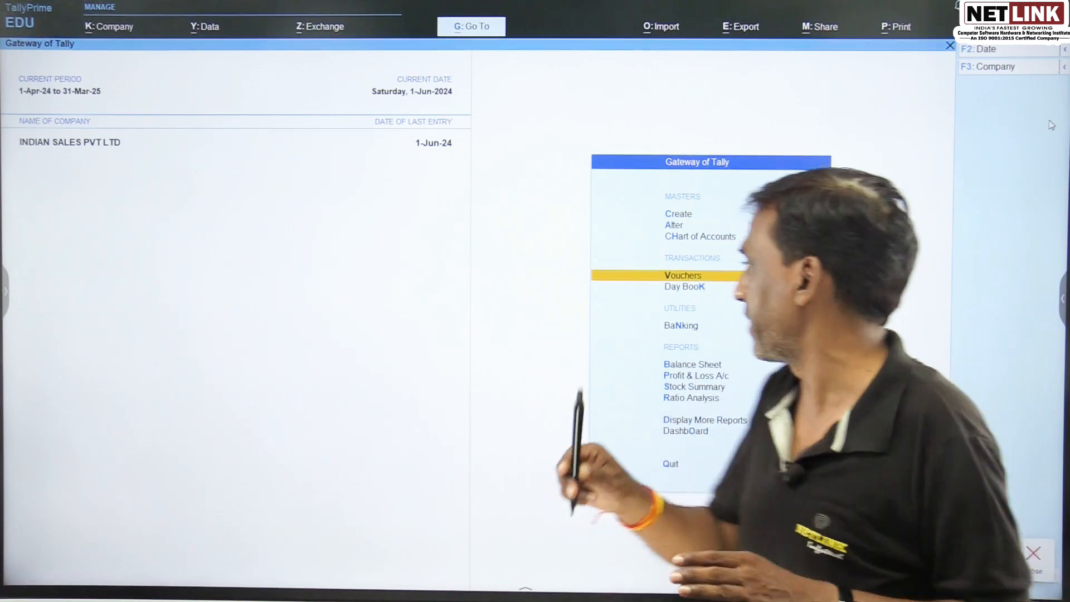
key("s")
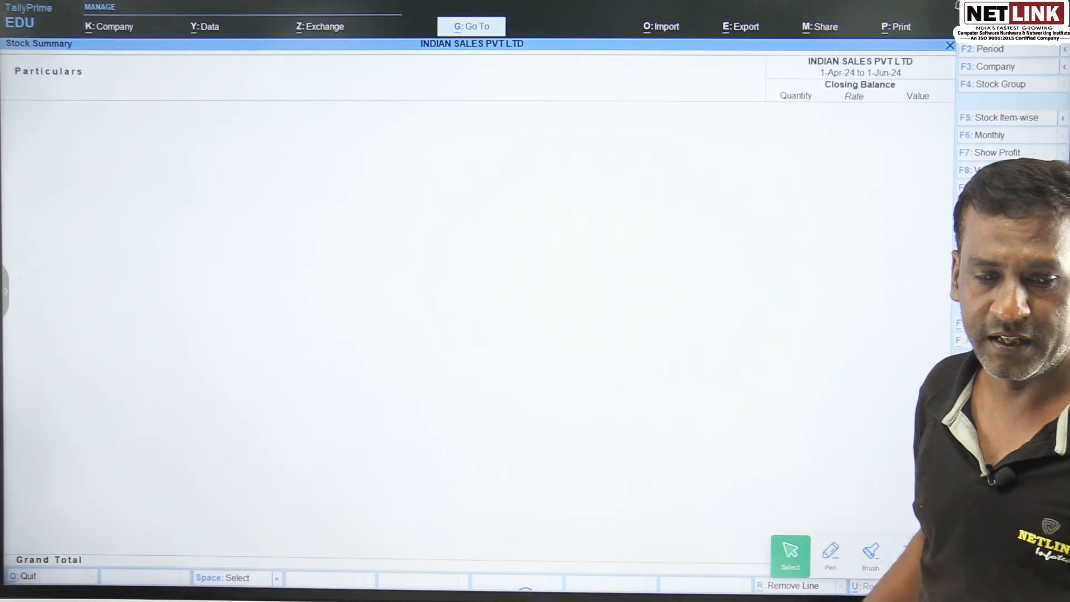
key("Escape")
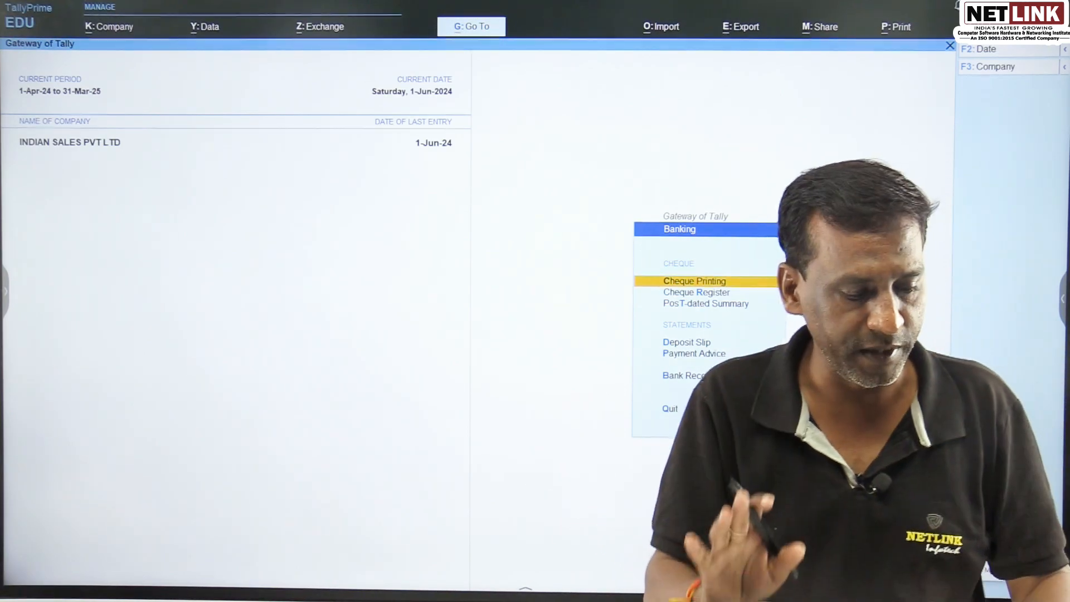
key("Escape")
key("Escape")
key("n")
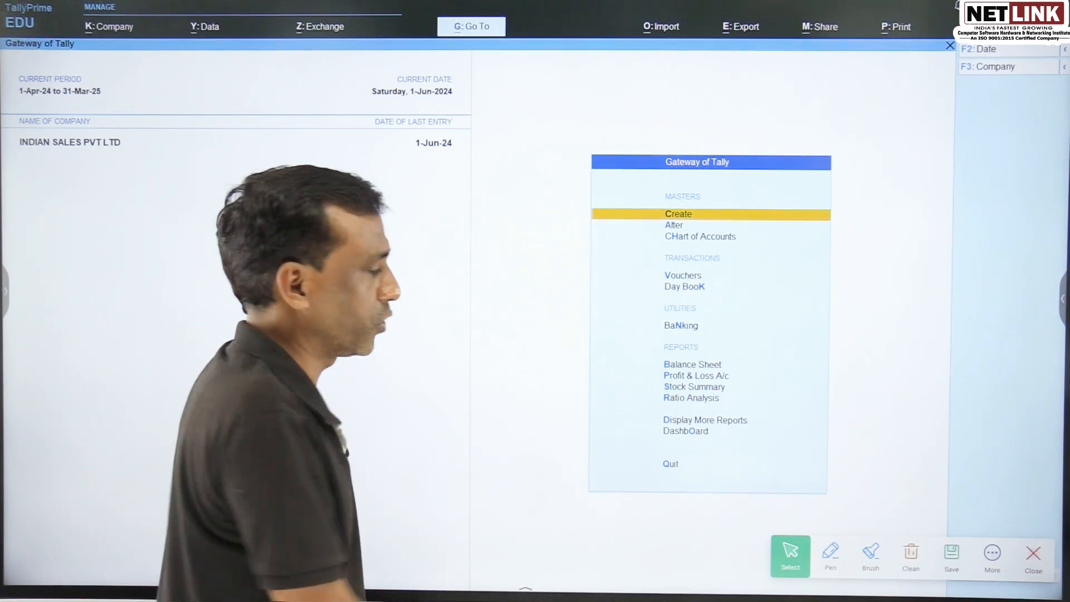
Step: Review the balances of CANARA BANK and SBI CURRENT A/C in the Cash/Bank Summary, then return to the additional reports
left_click(674, 420)
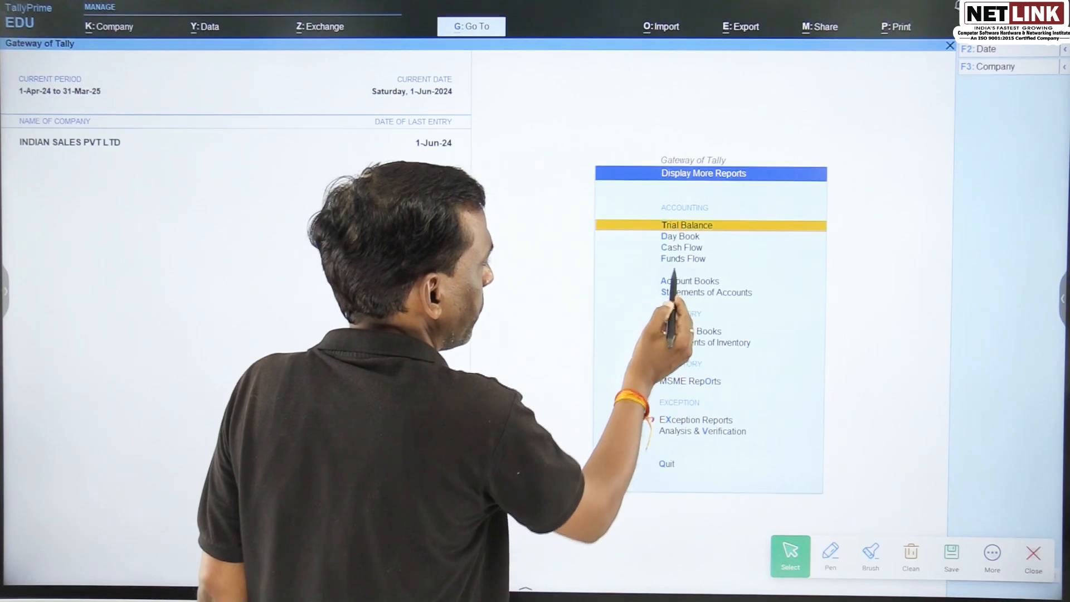
left_click(675, 281)
left_click(689, 232)
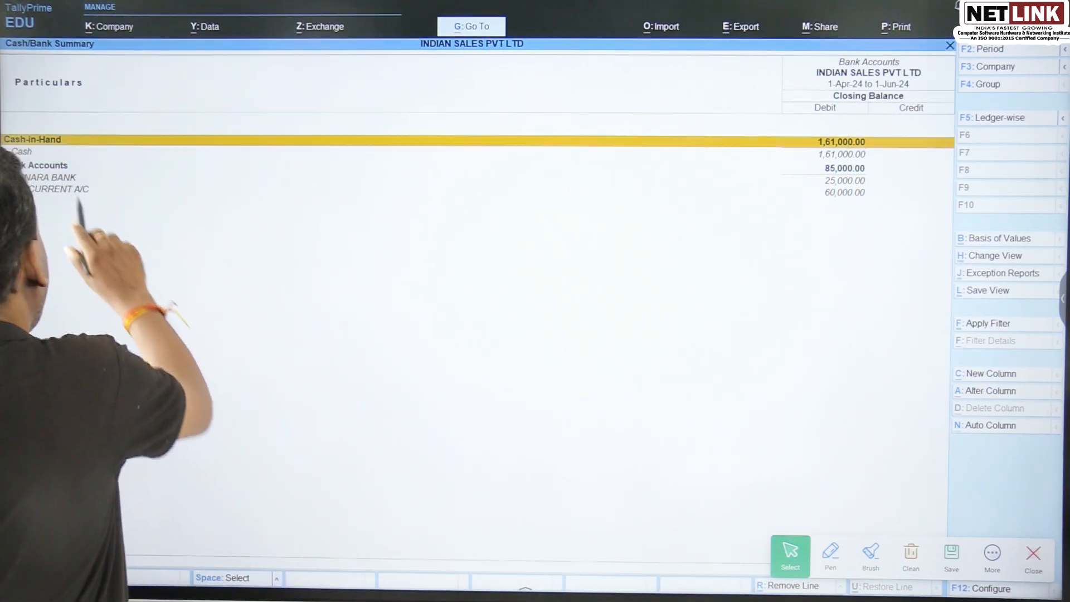
left_click(61, 177)
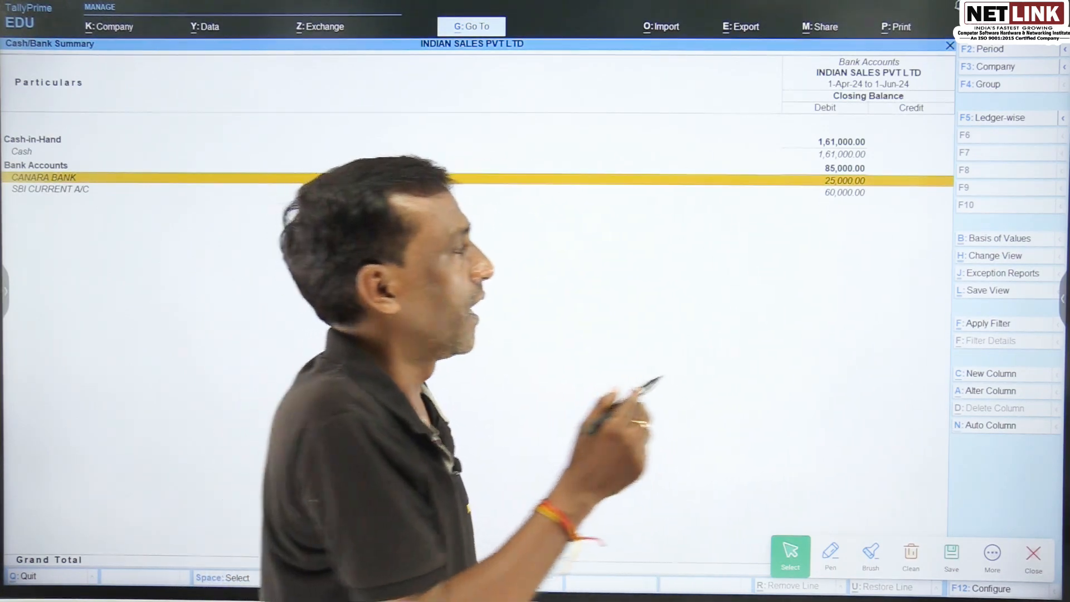
left_click(839, 193)
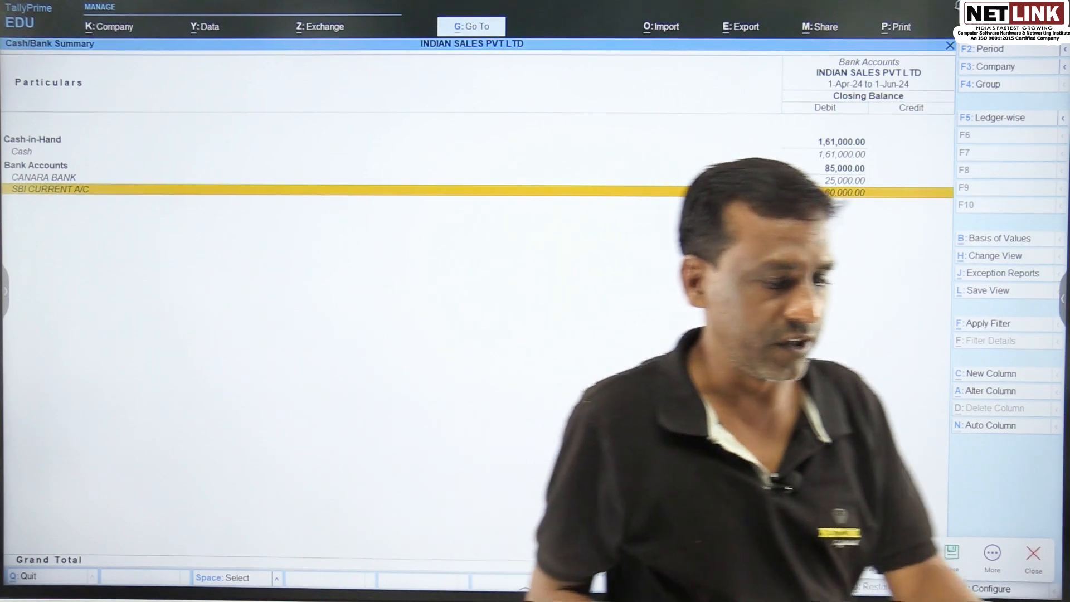
key("Escape")
key("Escape")
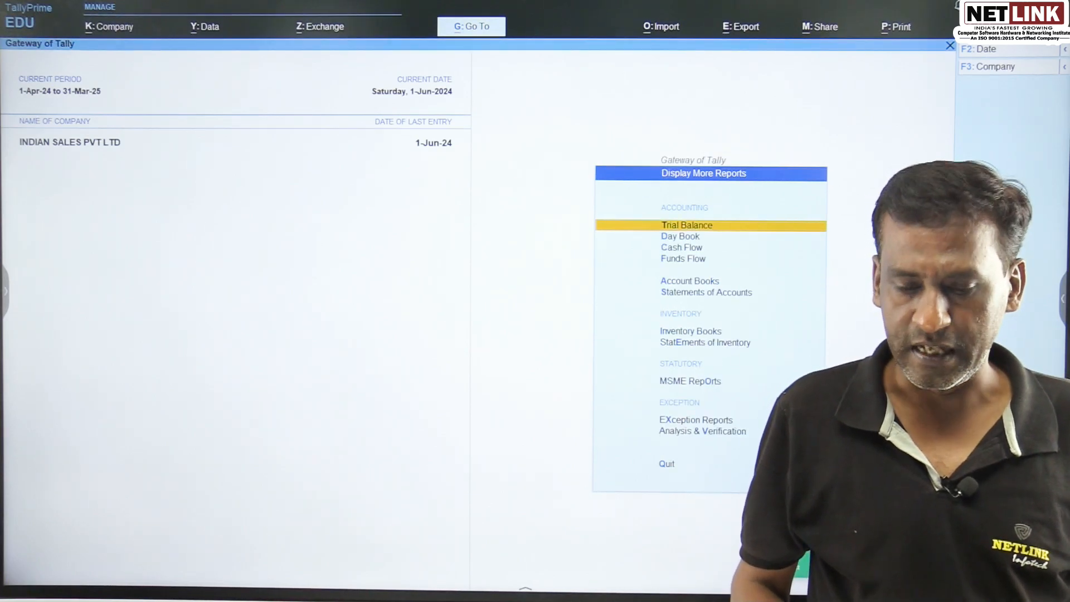
Step: View the Day Book for the period 1-4-2024 to 31-3-2025, then return to the Gateway of Tally
key("Return")
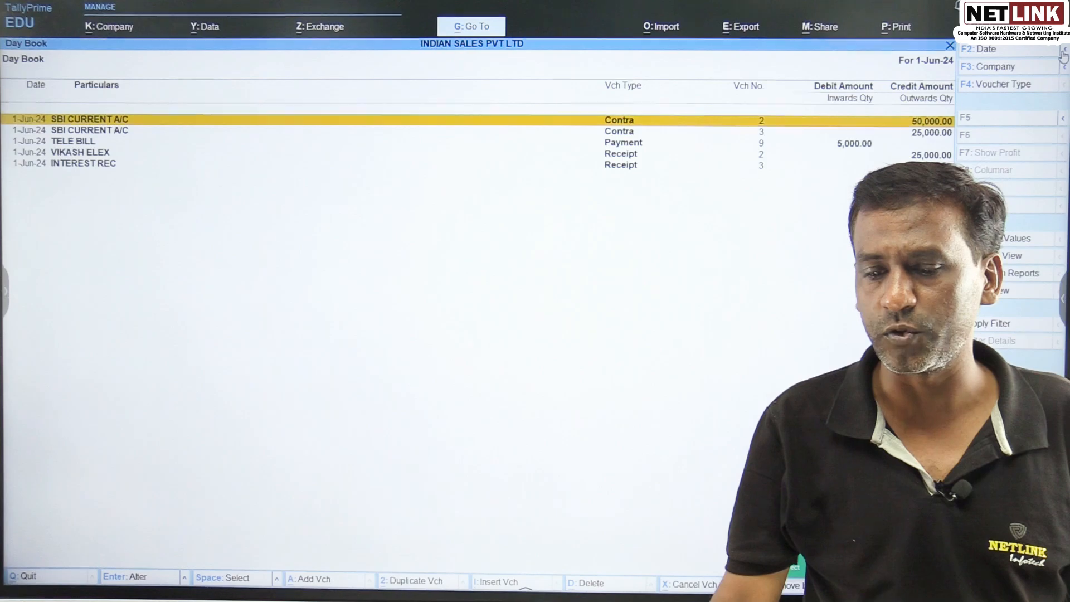
left_click(1006, 53)
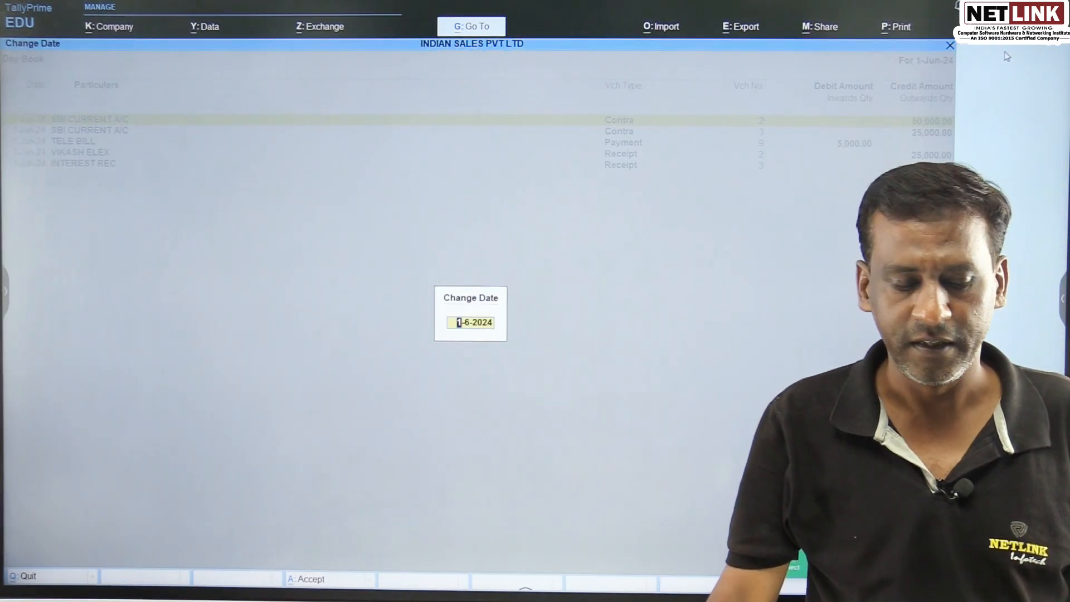
key("Return")
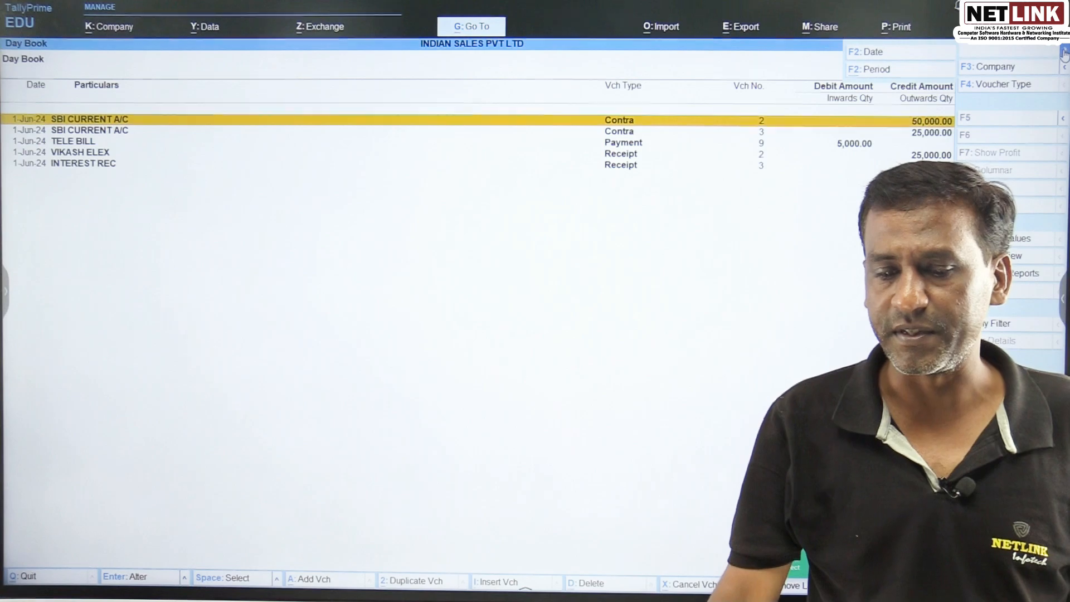
key("Down")
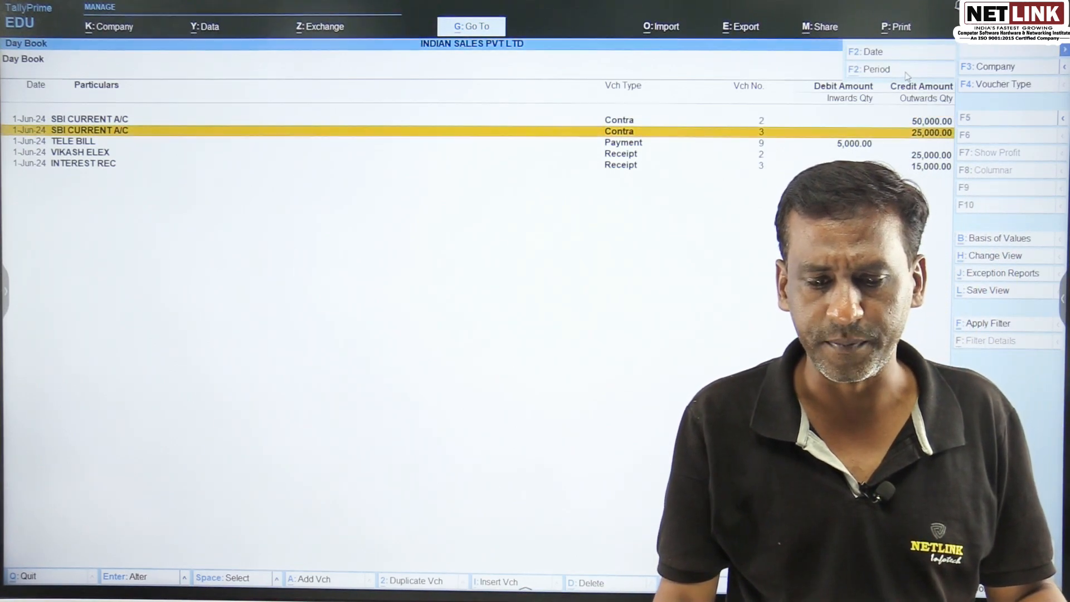
left_click(907, 77)
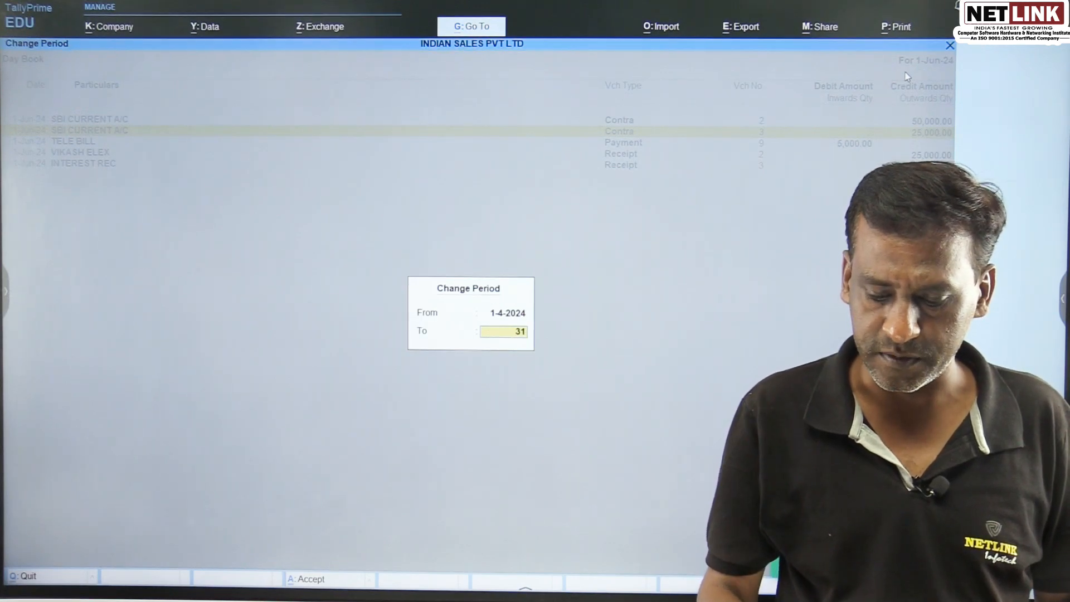
key("Return")
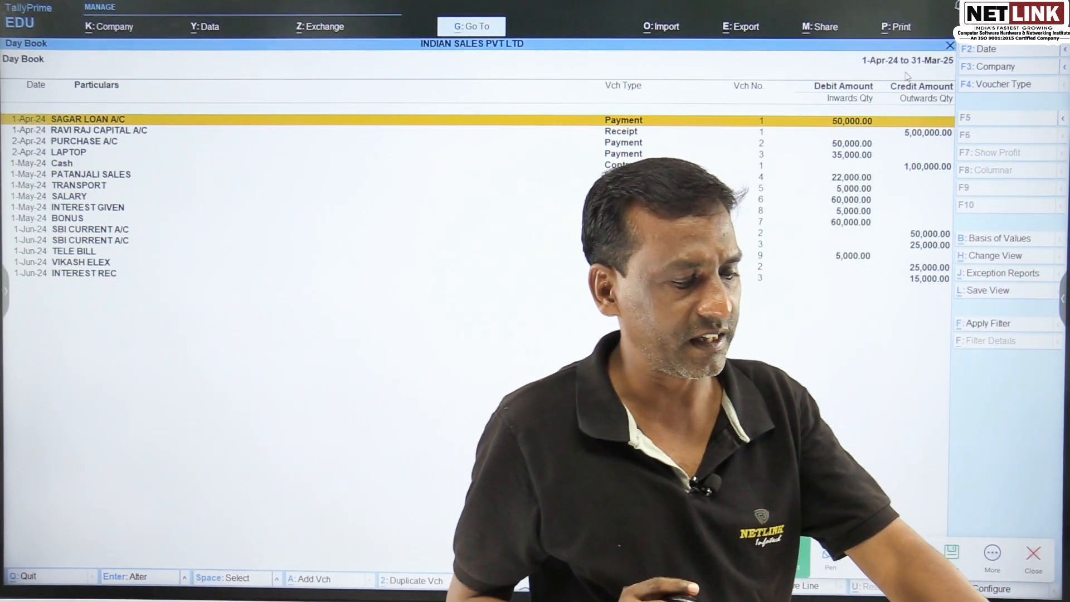
key("Escape")
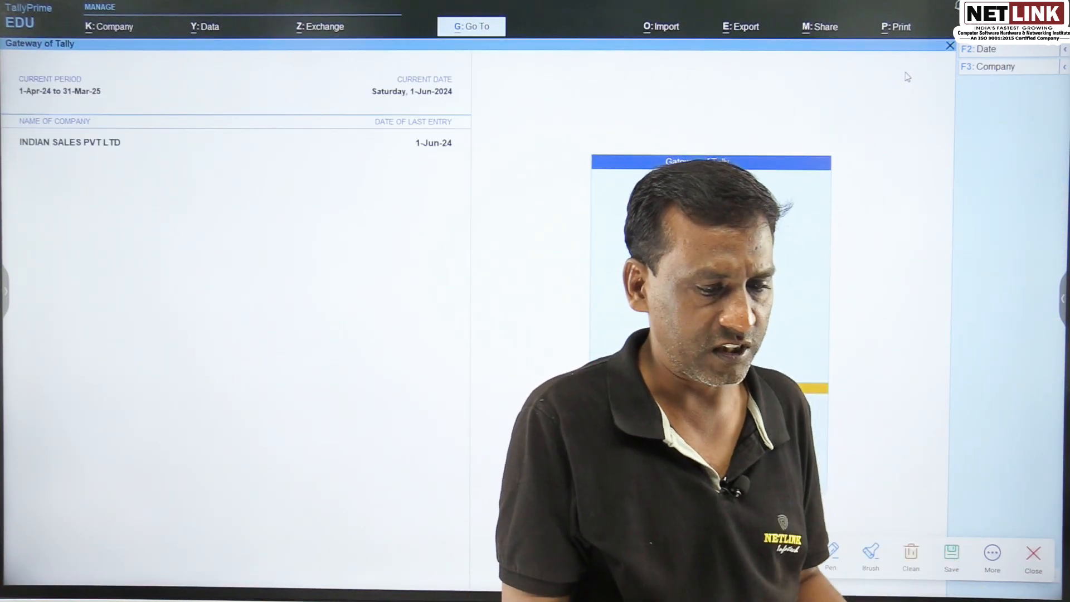
Step: Open voucher creation and compare the ledger lists offered for the Contra and Receipt voucher types
key("v")
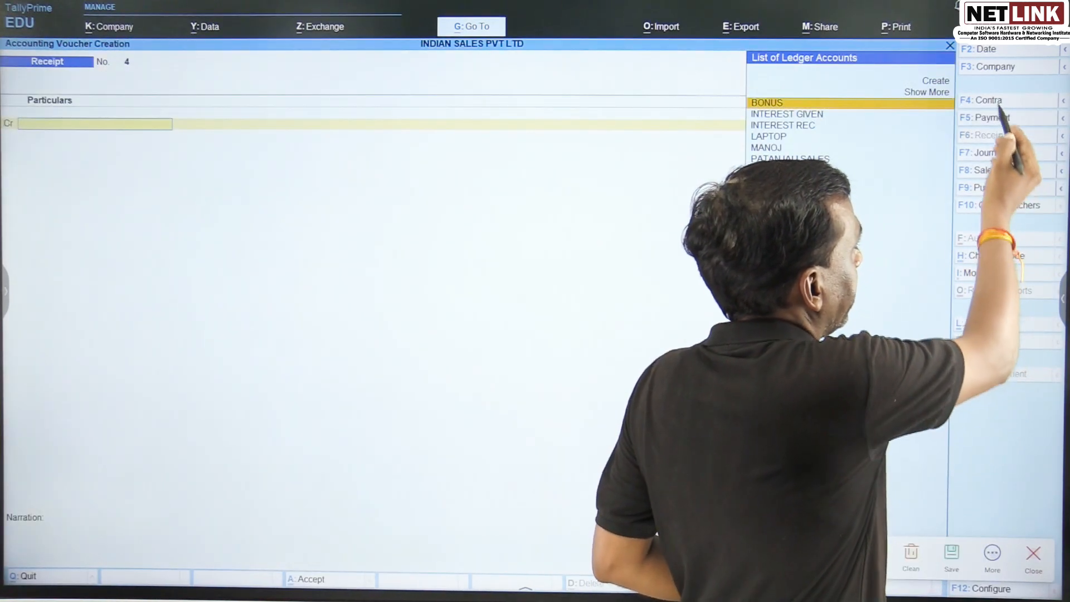
key("F4")
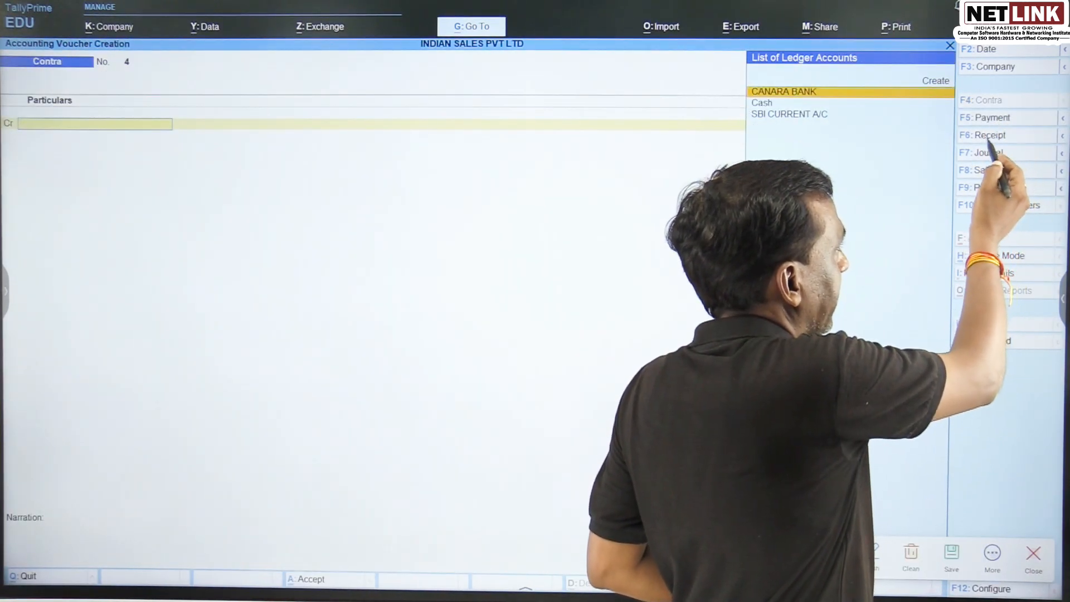
key("F6")
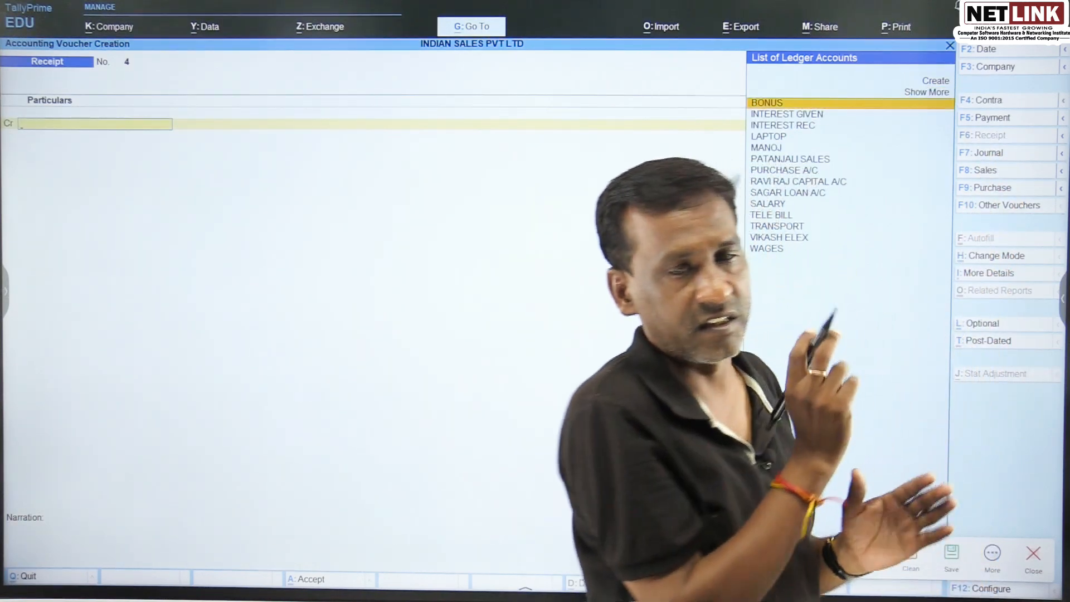